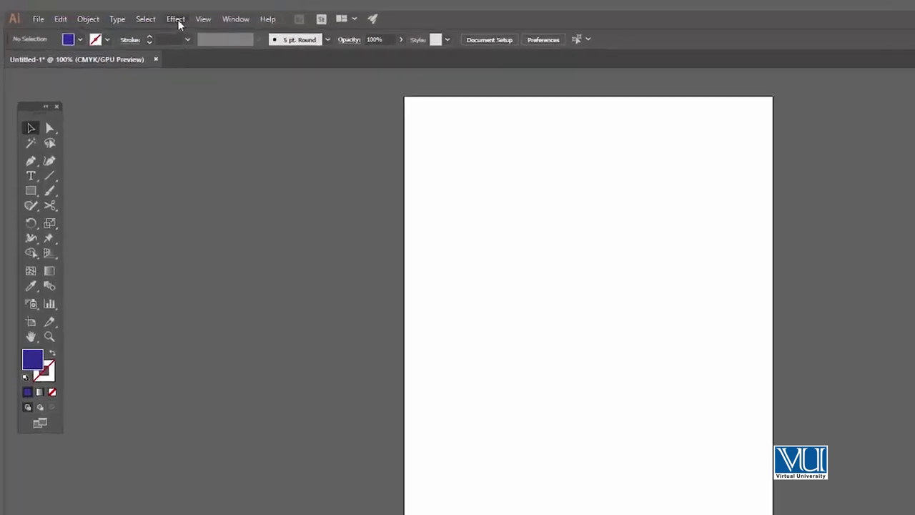
Draw a filled blue square on the artboard and nudge it slightly up and left.
click(132, 8)
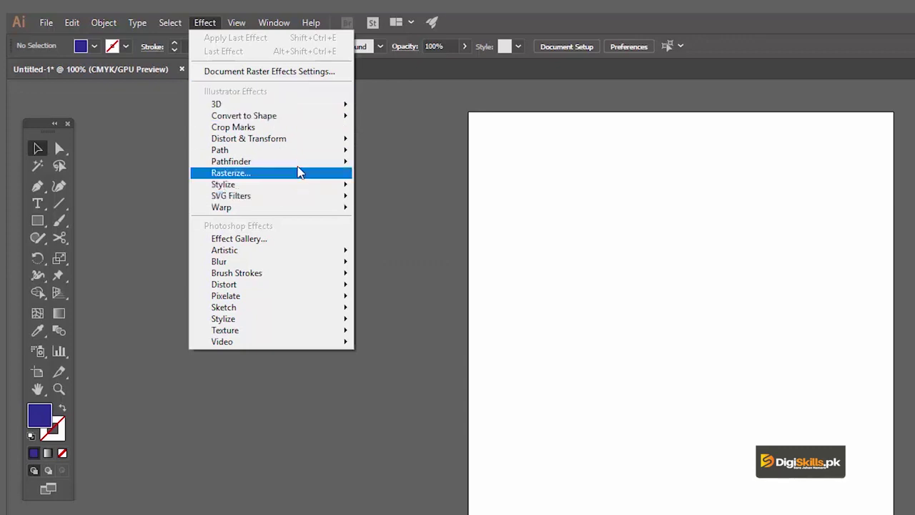
mouse_move(264, 115)
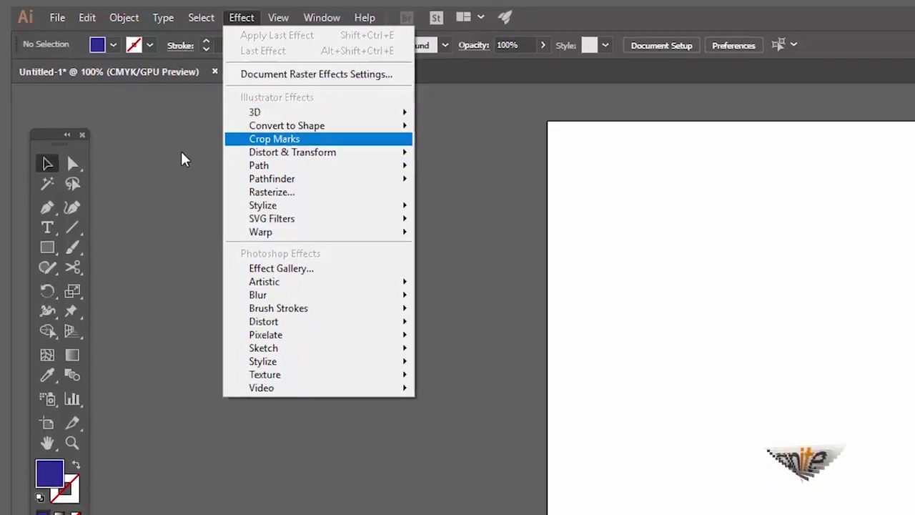
click(183, 158)
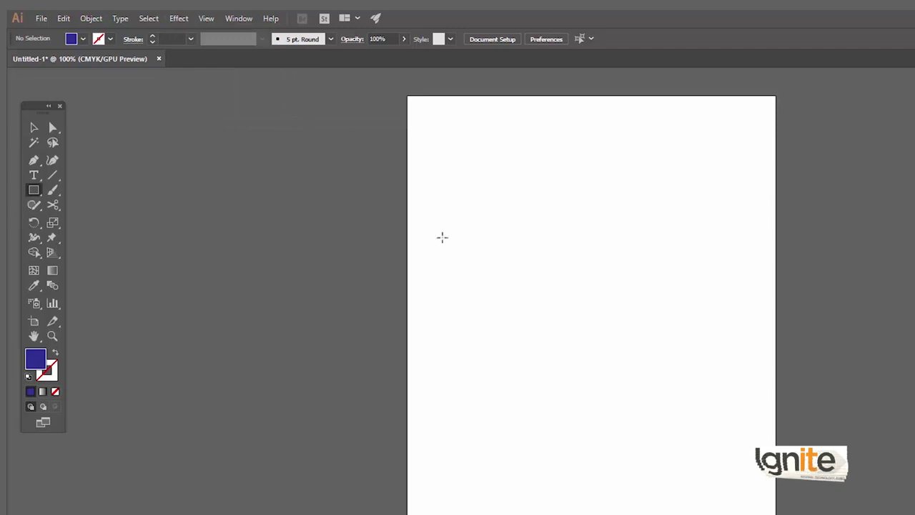
drag(581, 265, 645, 329)
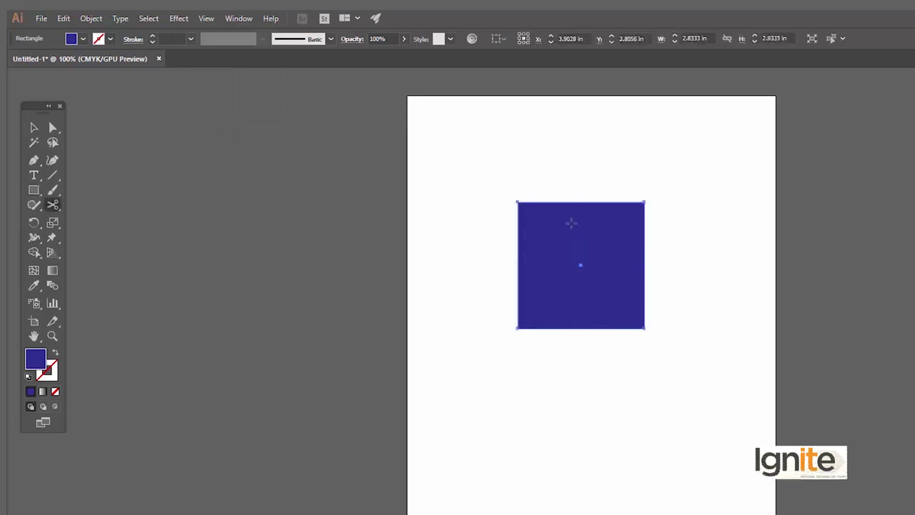
key(v)
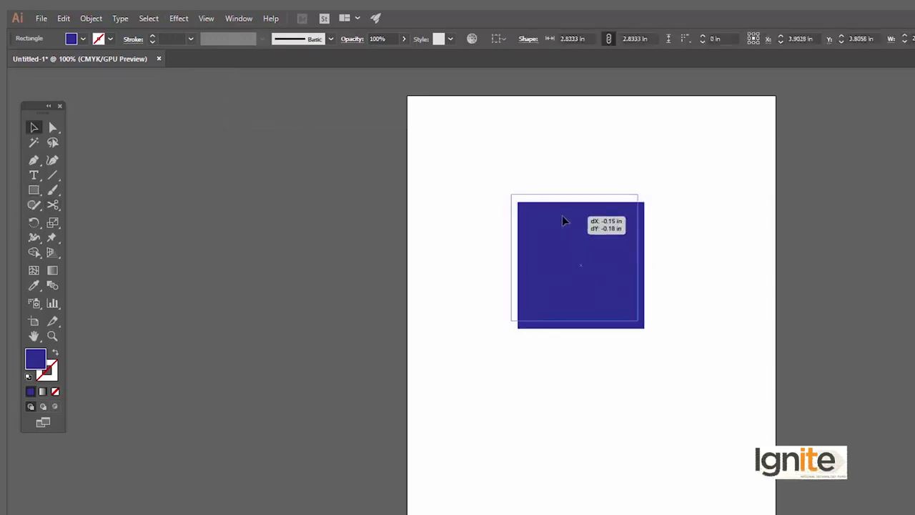
drag(569, 224, 561, 215)
Open 3D Extrude & Bevel Options for the square and move the dialog clear of it.
click(178, 20)
mouse_move(218, 108)
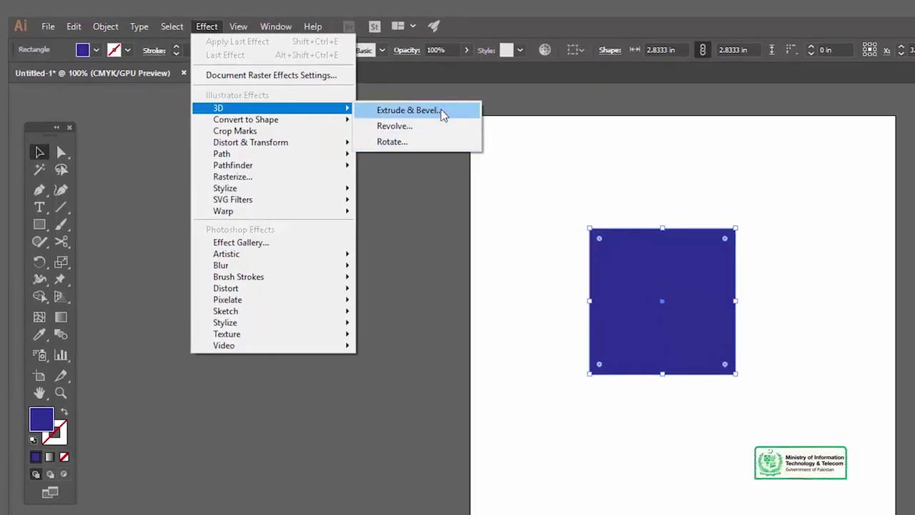
click(443, 115)
drag(538, 253, 773, 156)
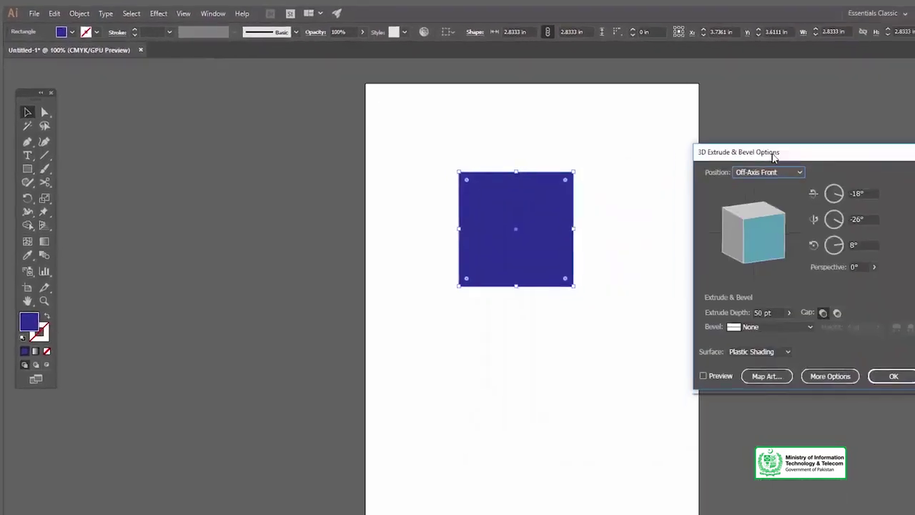
drag(671, 84, 663, 81)
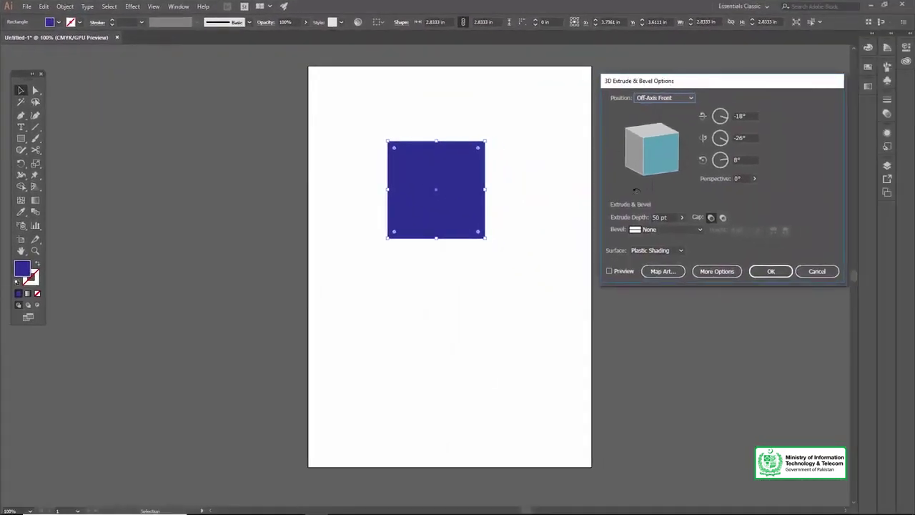
Preview the extrusion and rotate the block to -13°, -40°, 8° at 50 pt depth.
click(609, 271)
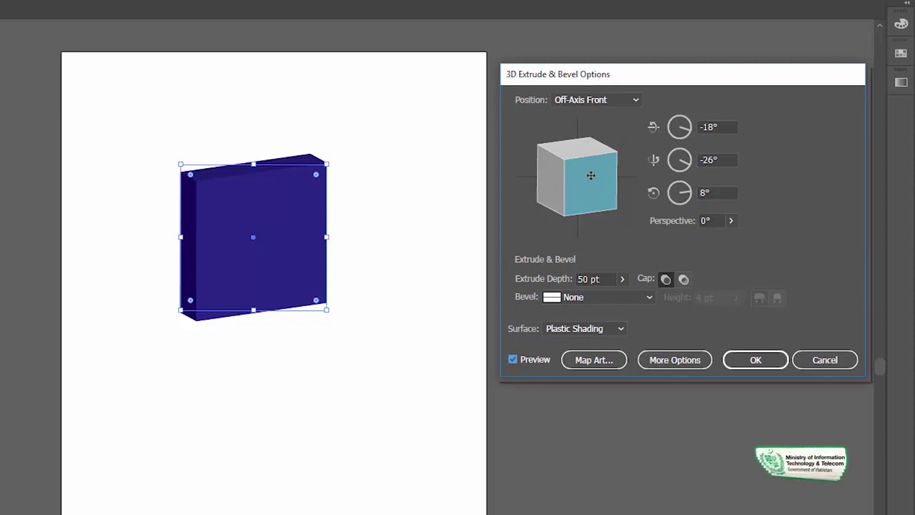
mouse_move(590, 175)
mouse_down()
mouse_move(603, 214)
mouse_move(601, 201)
mouse_up()
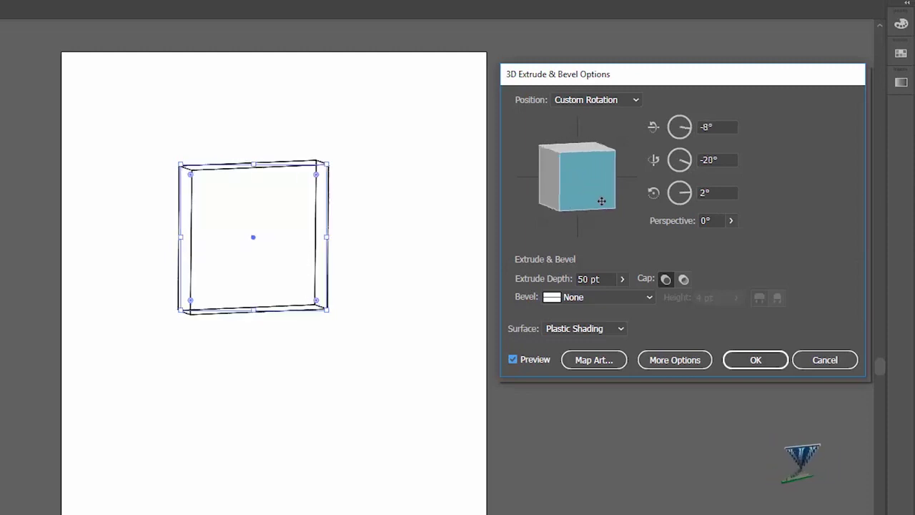
drag(601, 200, 600, 186)
drag(601, 185, 609, 175)
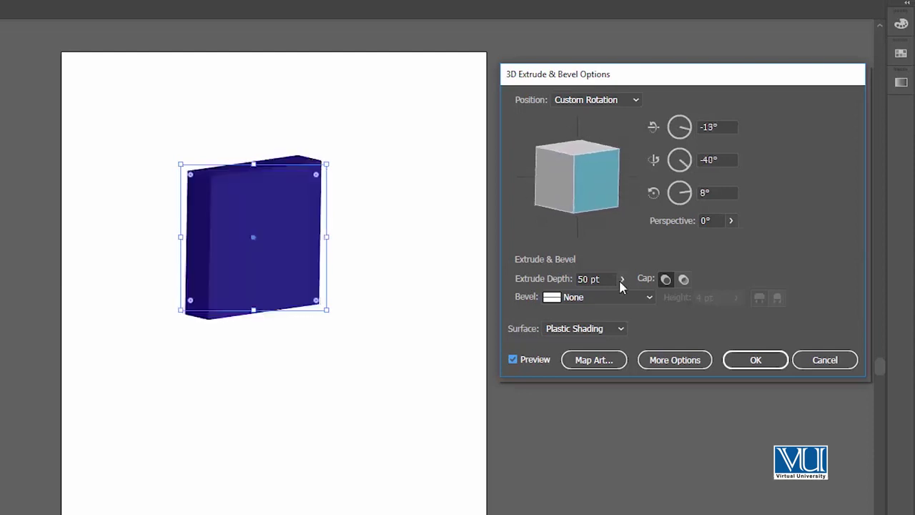
Try different X and Y rotation dial values, swinging the block edge-on and back.
click(690, 136)
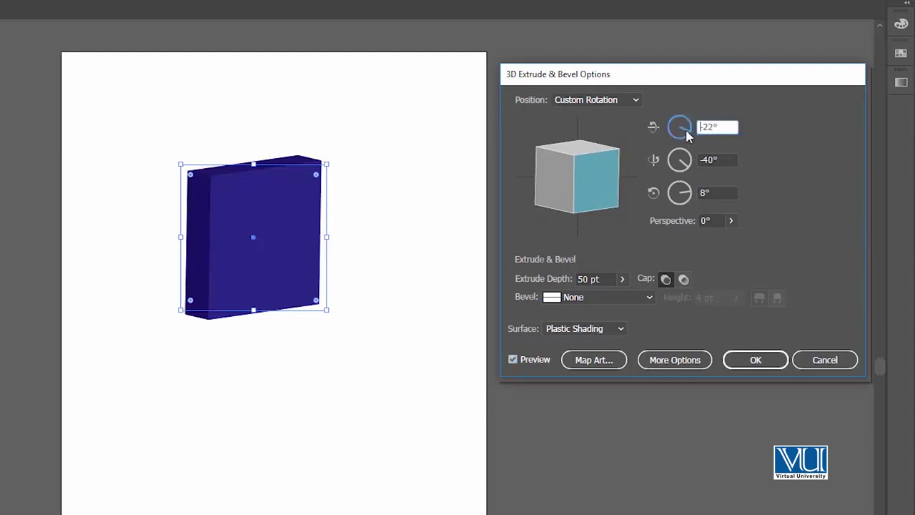
click(689, 129)
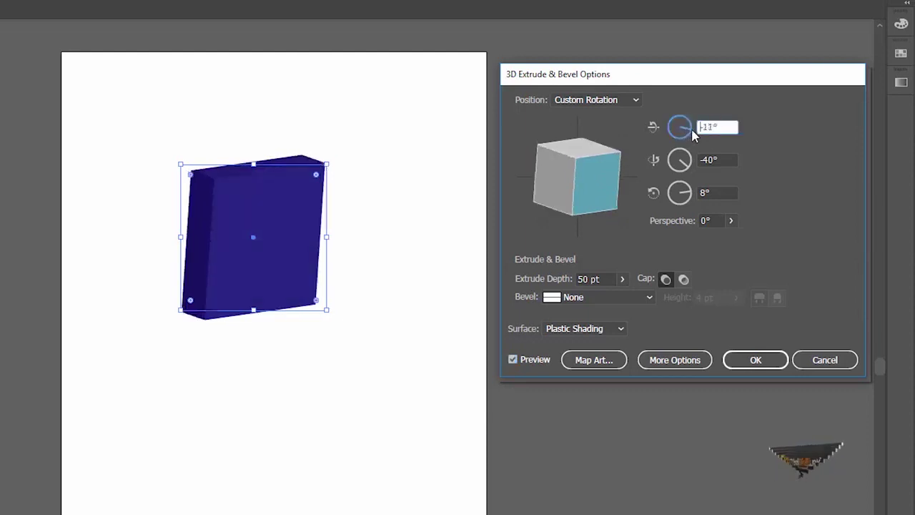
click(687, 164)
click(686, 165)
click(681, 166)
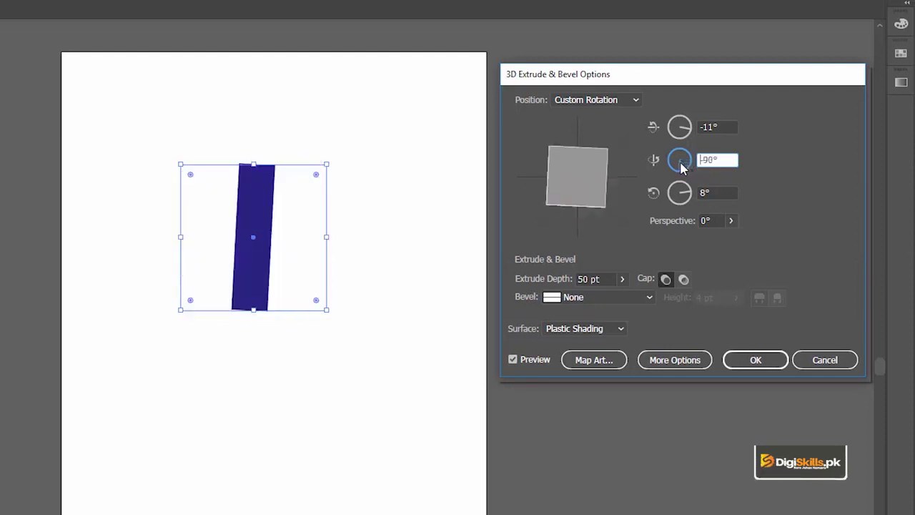
click(686, 165)
drag(686, 165, 681, 179)
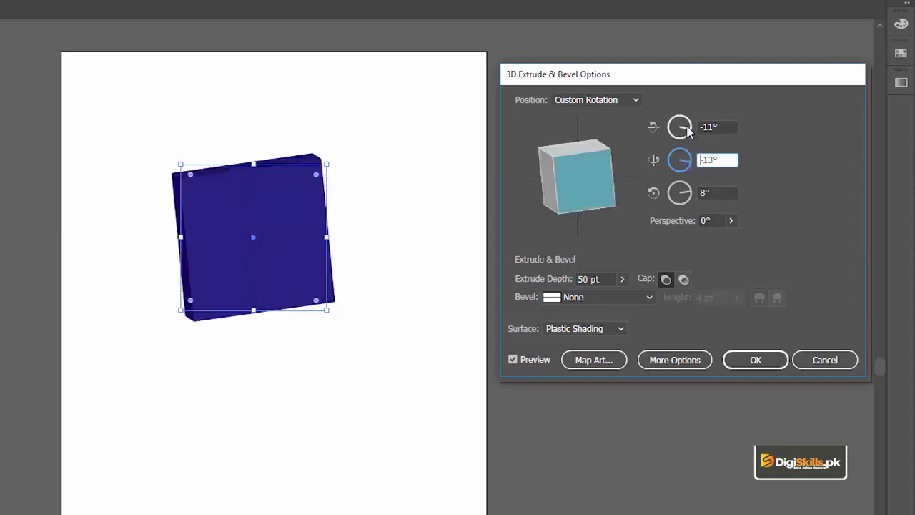
click(687, 129)
Adjust the Z, Y and X dials and tilt the cube to view it from above at 65°, 23°, -10°.
click(690, 193)
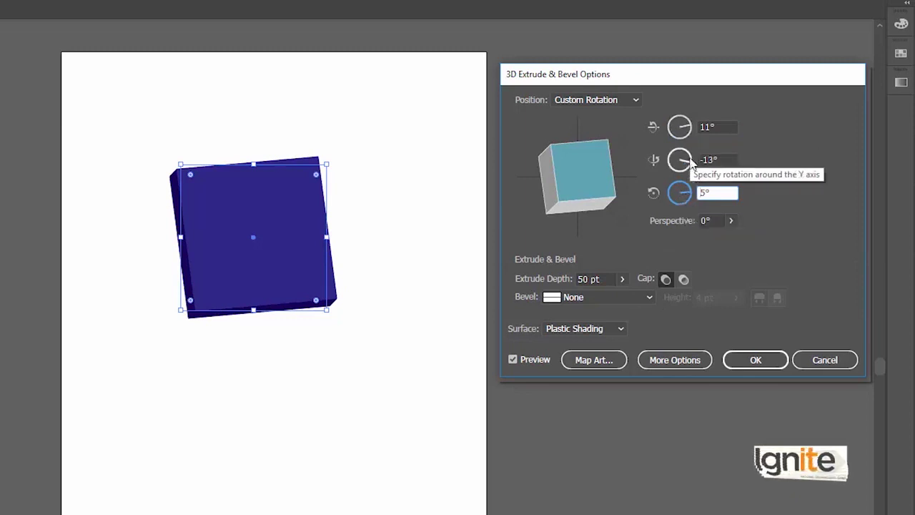
click(686, 163)
click(686, 163)
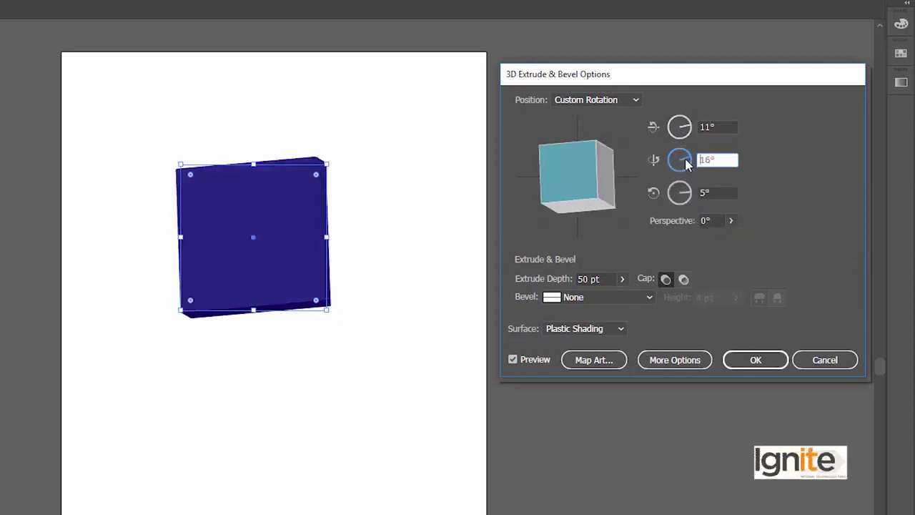
click(689, 198)
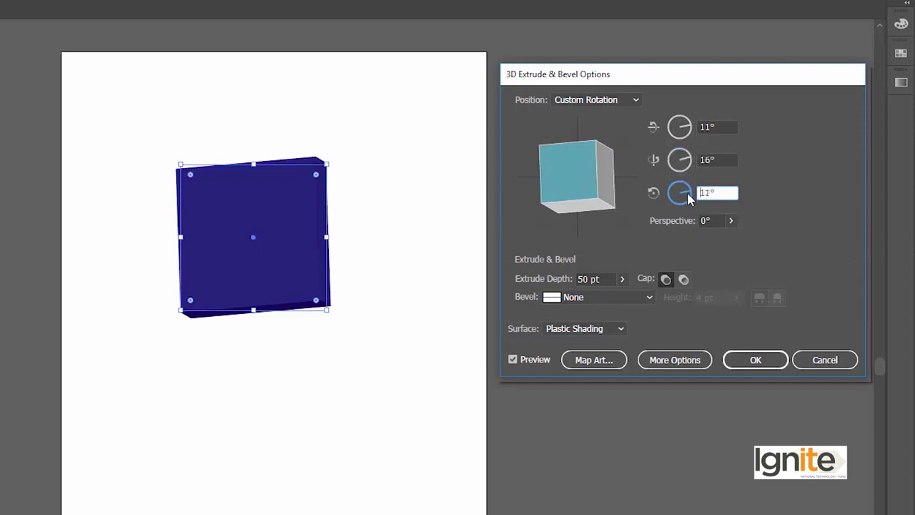
click(688, 132)
drag(690, 132, 689, 125)
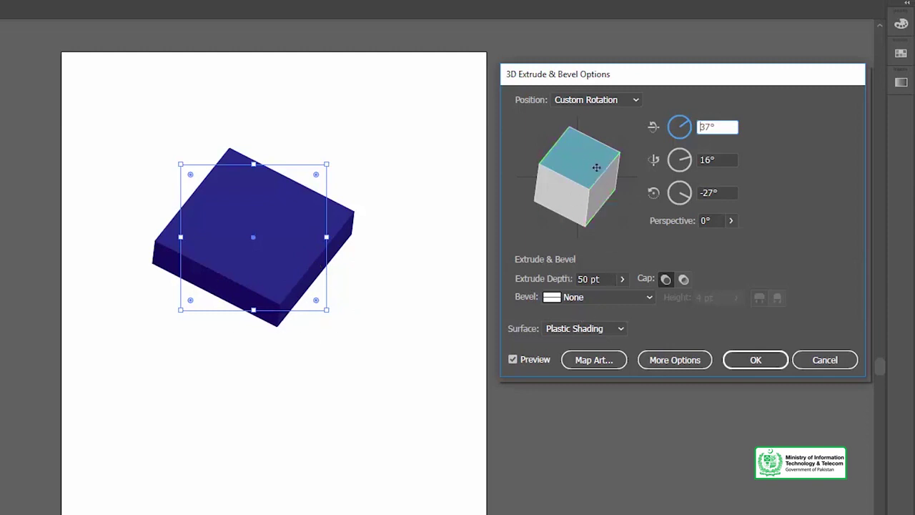
mouse_move(590, 173)
mouse_down()
mouse_move(582, 164)
mouse_move(595, 149)
mouse_move(609, 162)
mouse_move(593, 165)
mouse_up()
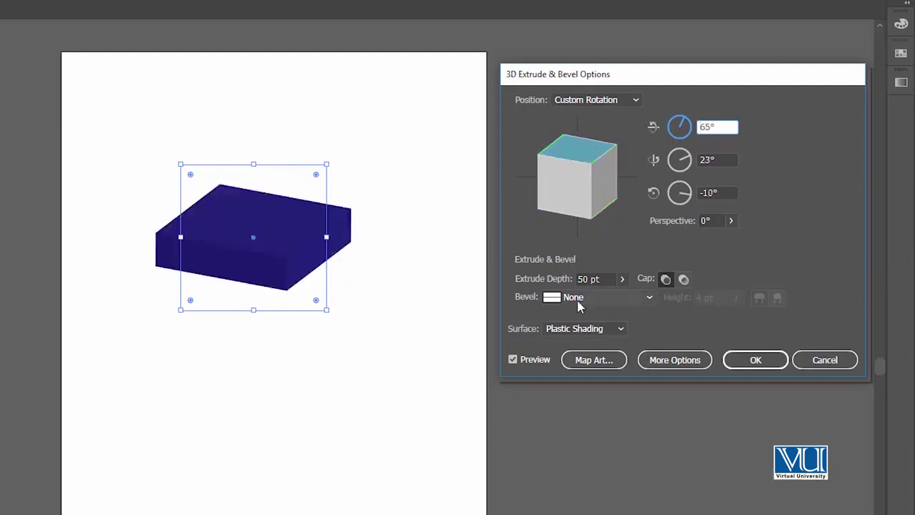
Increase the Extrude Depth slider to 190 pt for a deep, cube-like block.
click(622, 278)
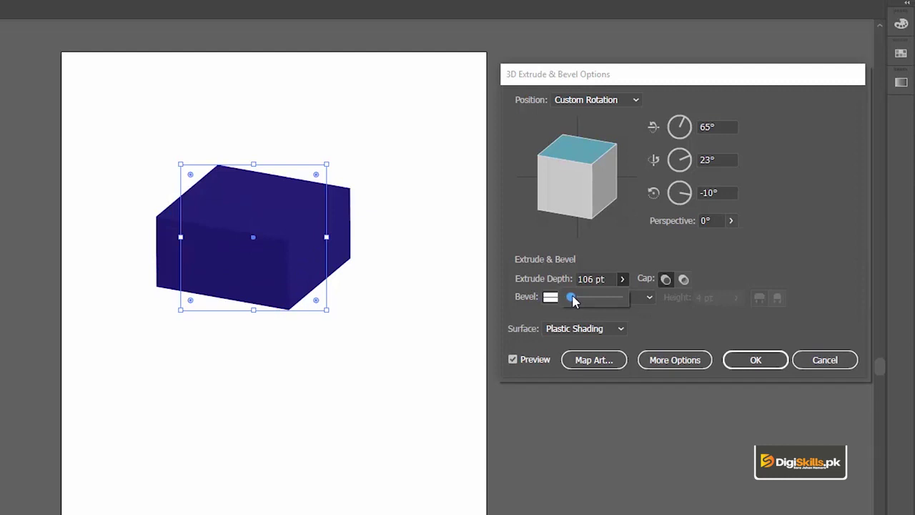
drag(574, 300, 577, 301)
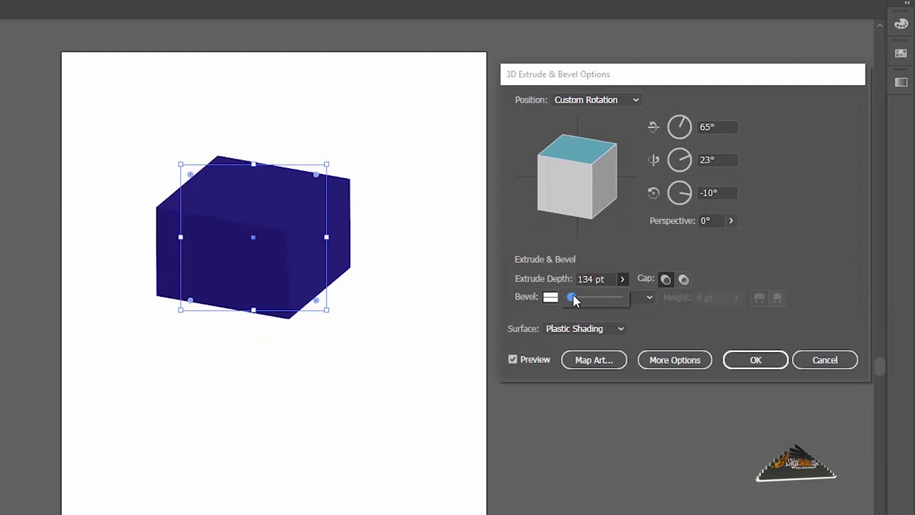
drag(574, 300, 576, 298)
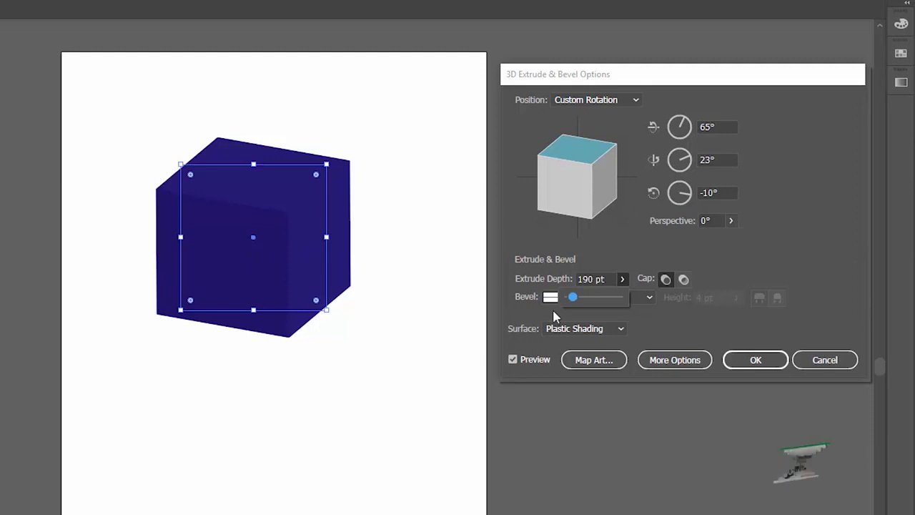
click(668, 280)
click(647, 296)
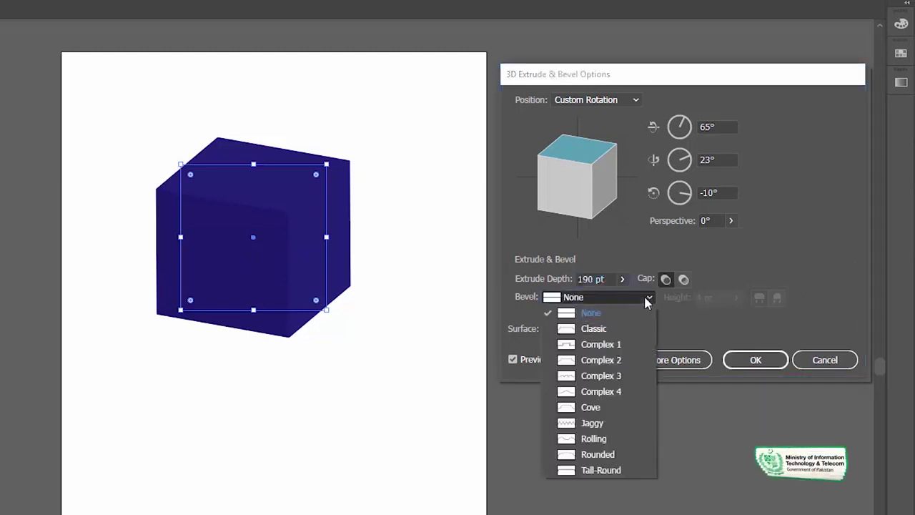
Give the block's edges the Classic bevel and scroll down through the options.
click(605, 328)
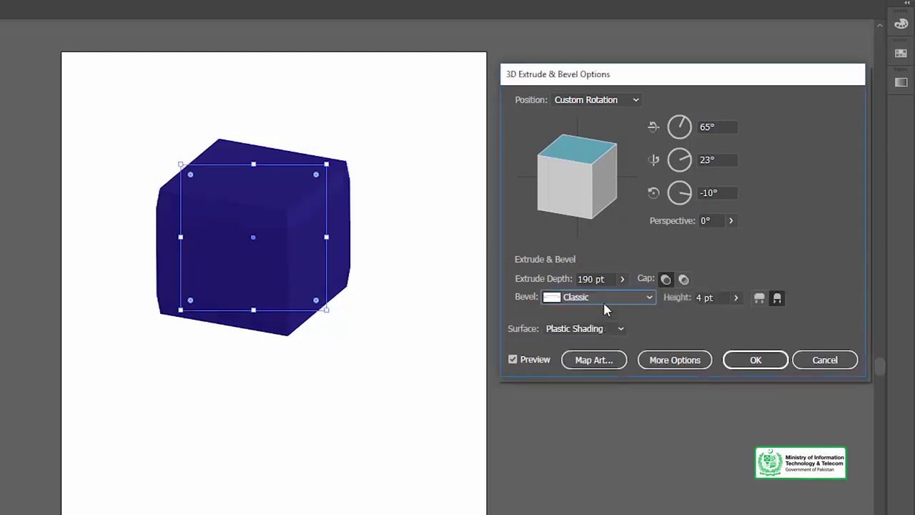
scroll(607, 300, down, 1)
scroll(606, 300, down, 1)
scroll(606, 300, down, 2)
scroll(606, 300, down, 1)
scroll(606, 301, down, 1)
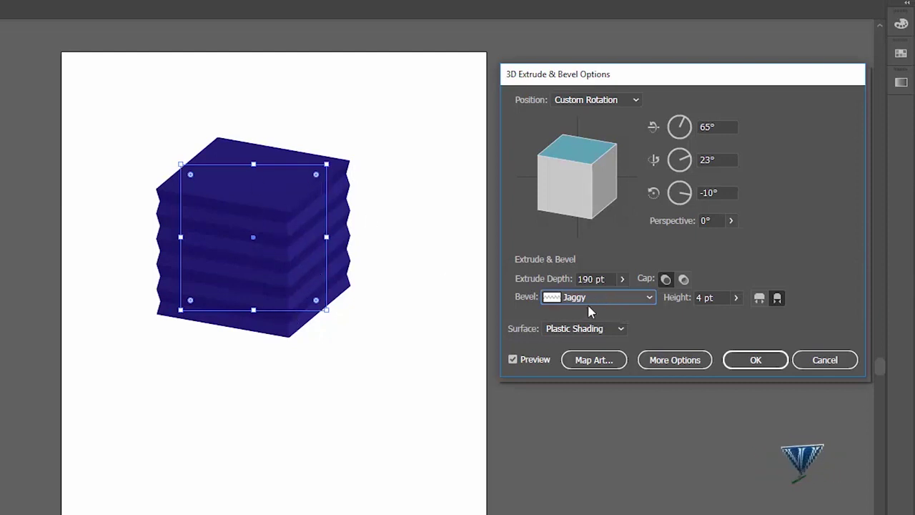
scroll(589, 306, down, 1)
scroll(590, 304, down, 1)
scroll(591, 302, down, 1)
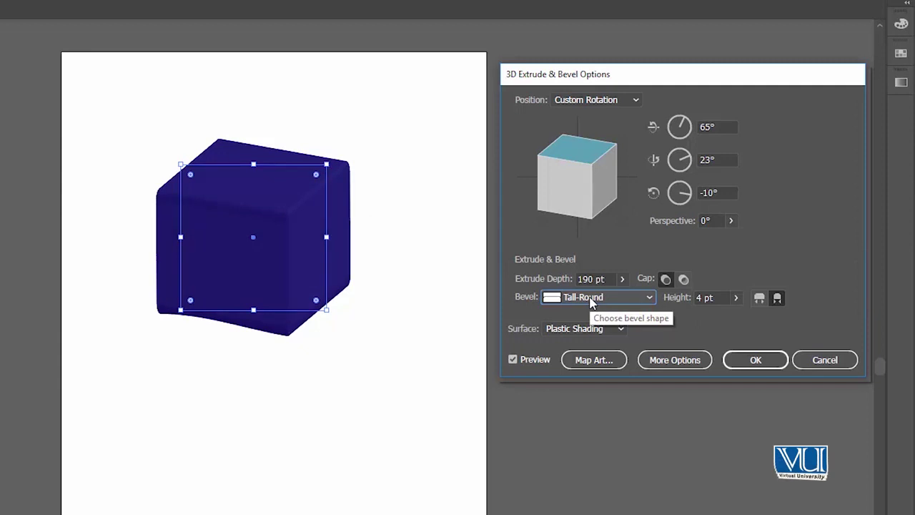
Try the Complex 3, Complex 4 and Complex 1 bevels, then apply the 3D effect.
click(590, 302)
click(585, 376)
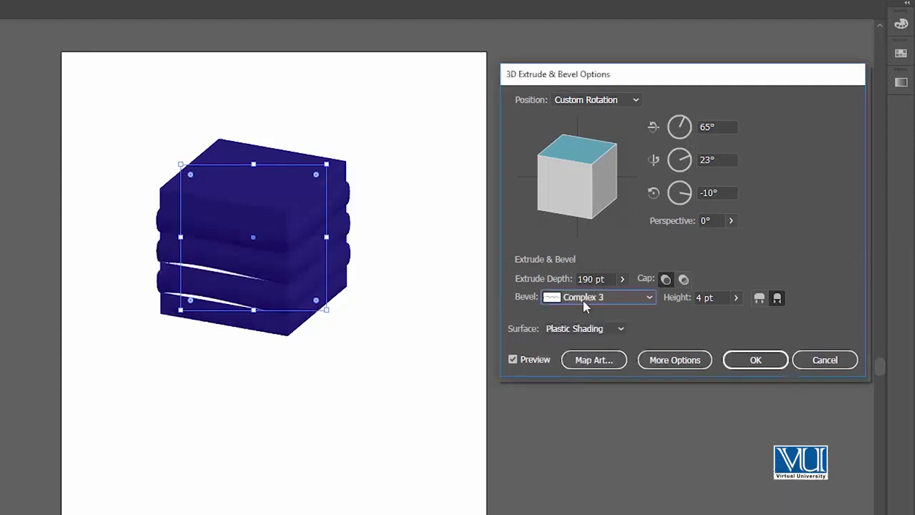
click(584, 302)
click(586, 391)
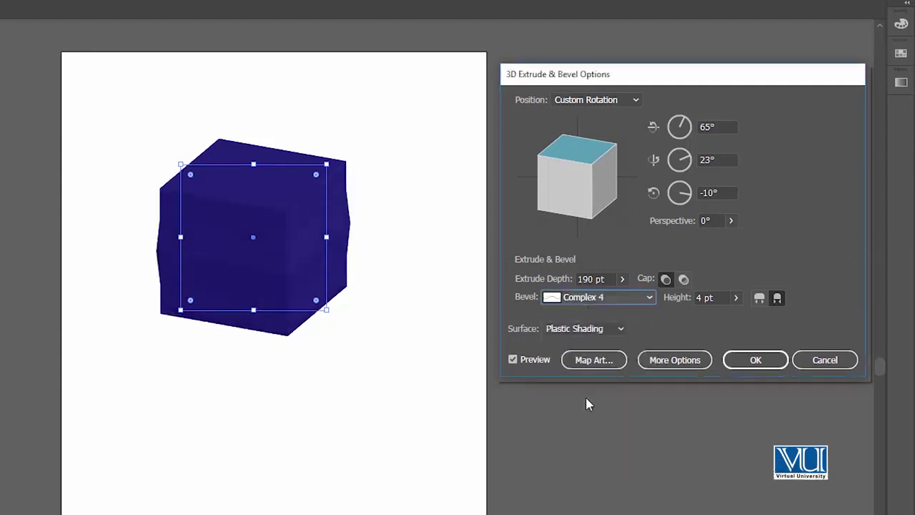
click(579, 304)
click(585, 344)
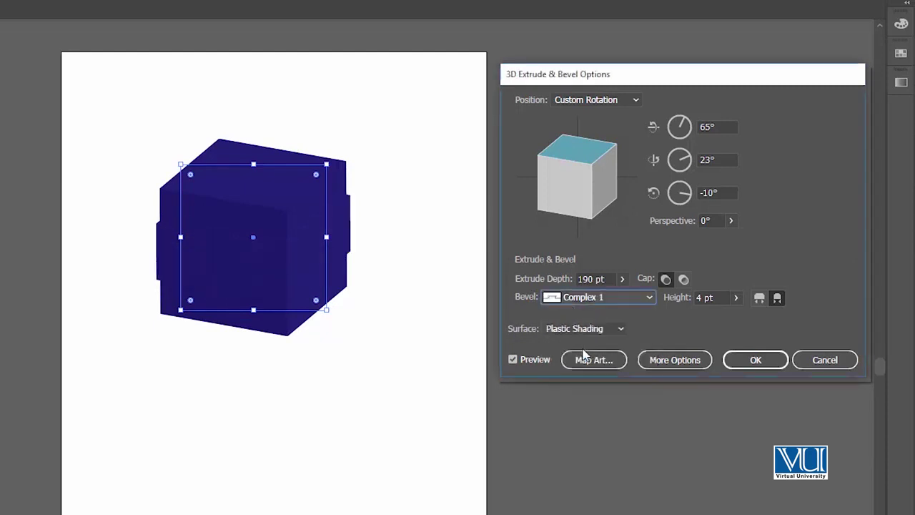
click(600, 297)
click(604, 412)
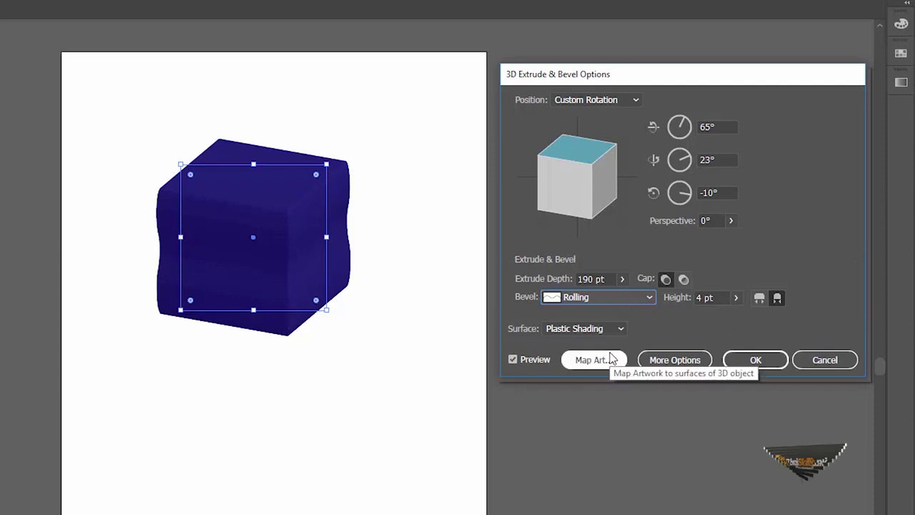
click(756, 360)
click(749, 140)
Zoom in on the wavy cube, pan across it, then zoom back out to 100%.
key(z)
click(665, 294)
click(648, 388)
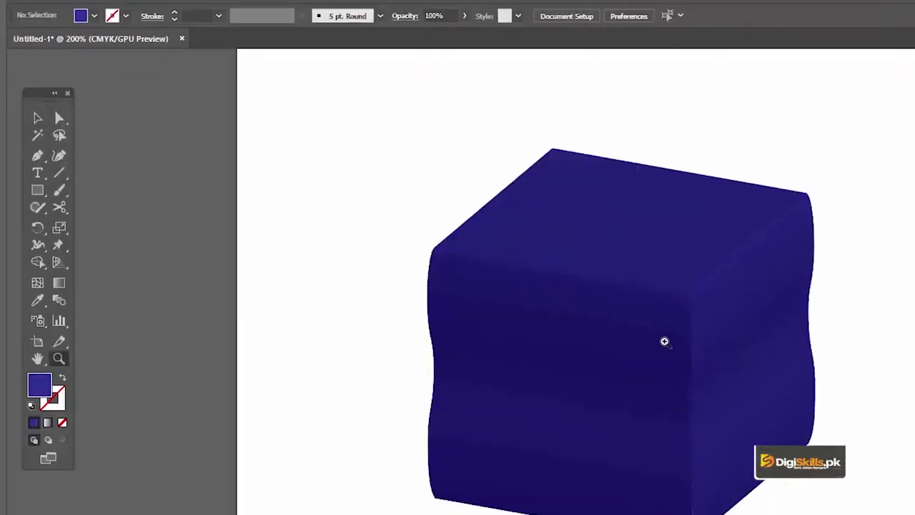
drag(638, 298, 682, 304)
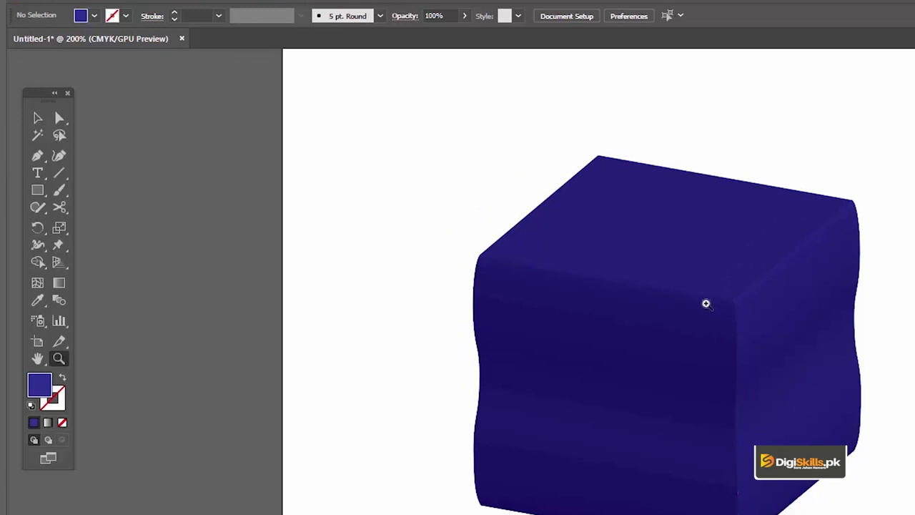
alt+click(705, 353)
alt+click(700, 369)
key(v)
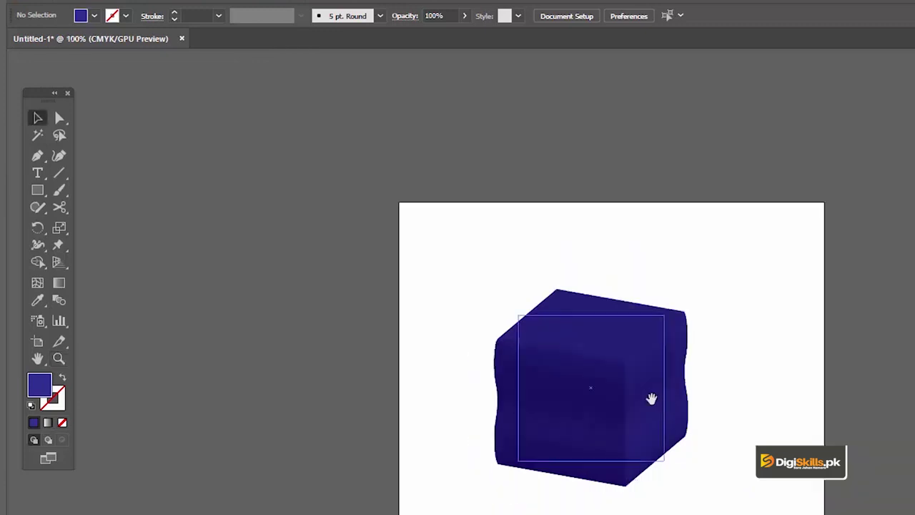
drag(648, 398, 682, 299)
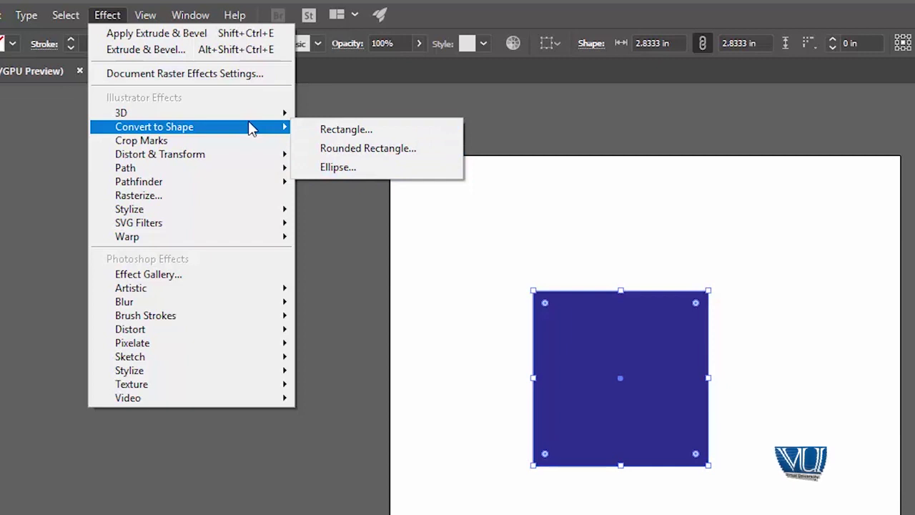
Apply Free Distort to the square, dragging each of its four corners to slant it.
mouse_move(160, 154)
click(325, 159)
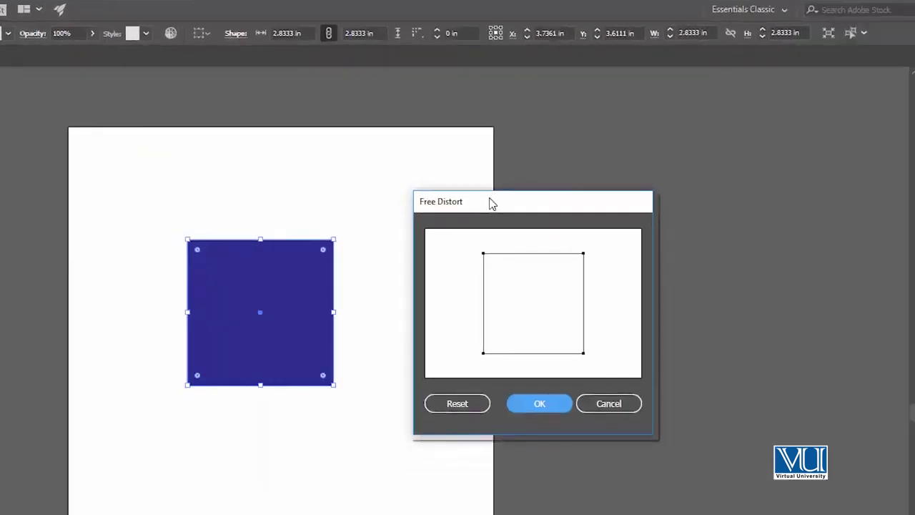
mouse_move(494, 209)
mouse_down()
mouse_move(526, 161)
mouse_move(586, 153)
mouse_up()
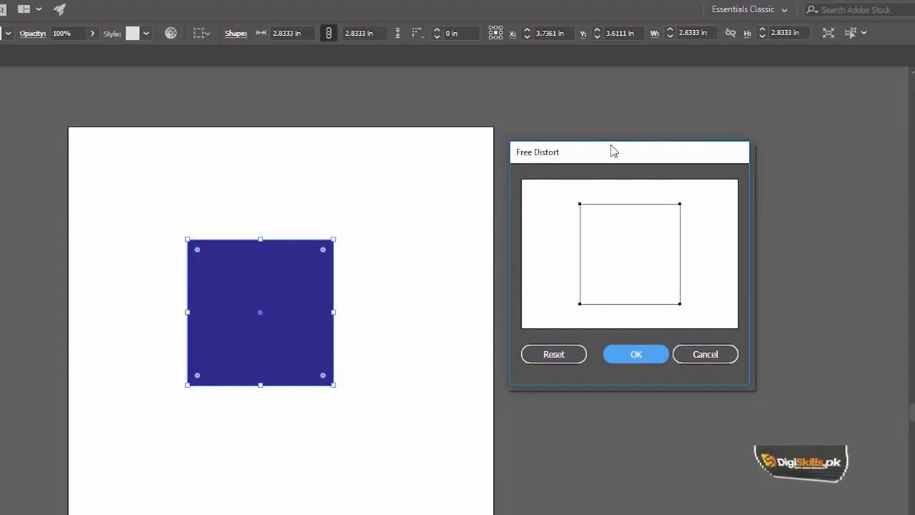
drag(679, 205, 700, 193)
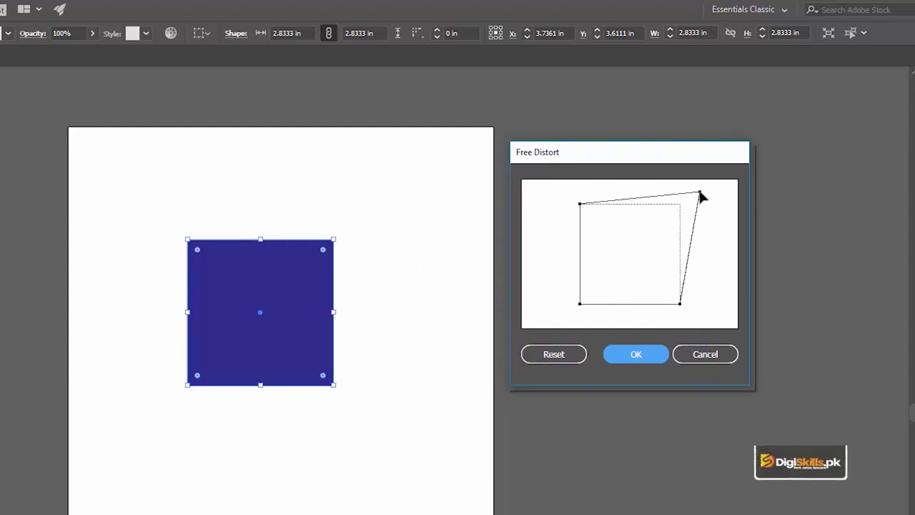
drag(581, 204, 592, 211)
drag(679, 304, 671, 291)
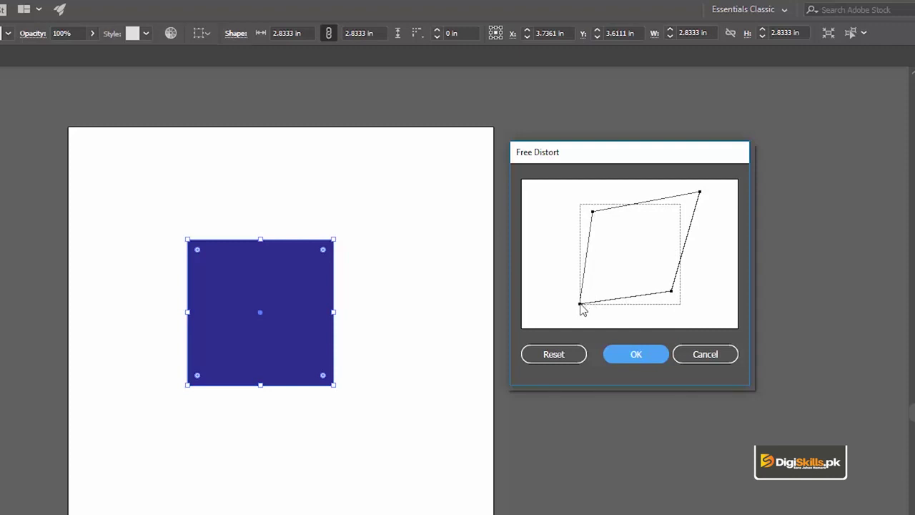
drag(579, 304, 563, 307)
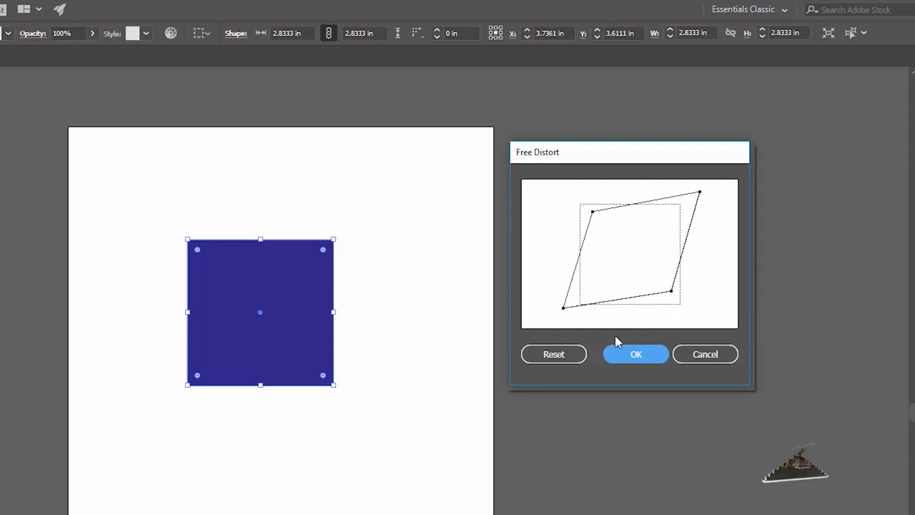
click(634, 355)
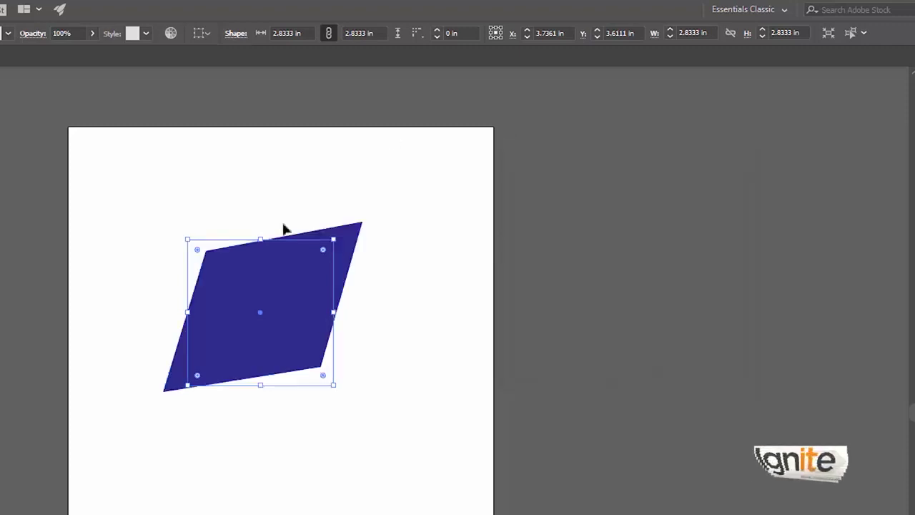
Undo the slant distortion and change the square's fill to cyan.
key(ctrl+z)
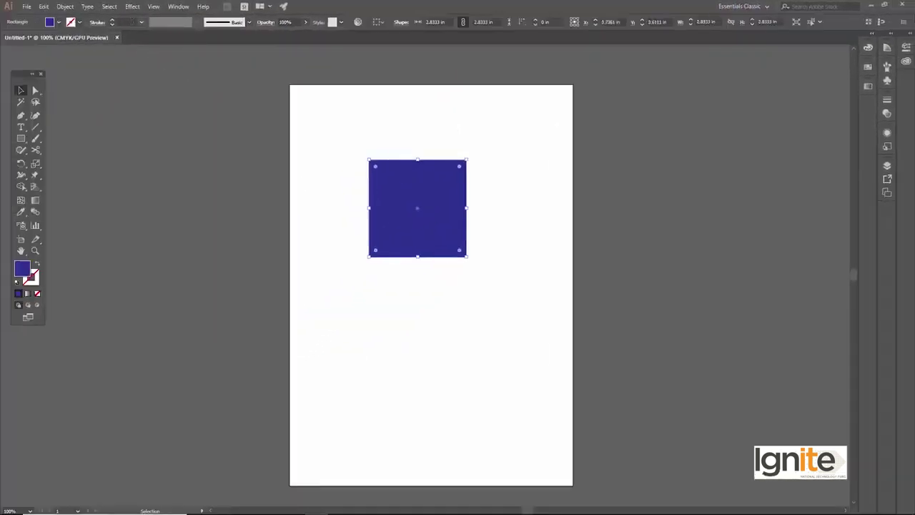
click(59, 23)
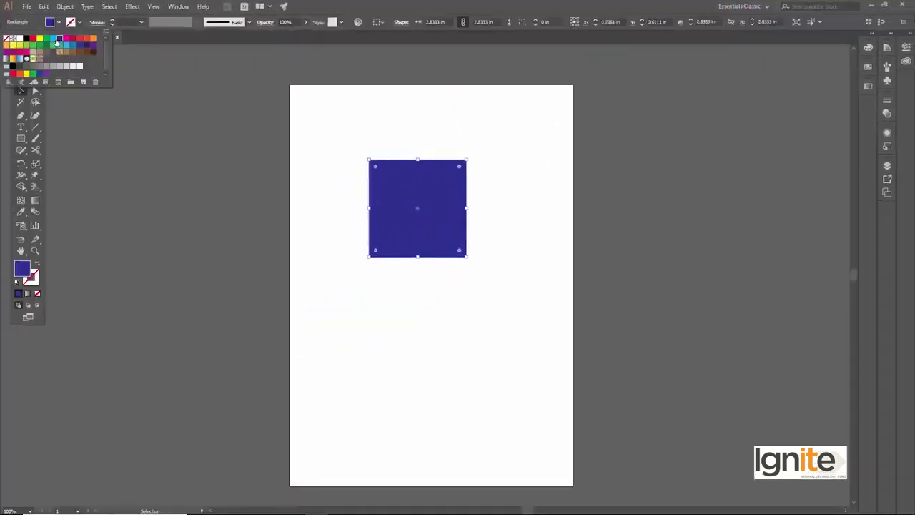
click(55, 40)
click(343, 137)
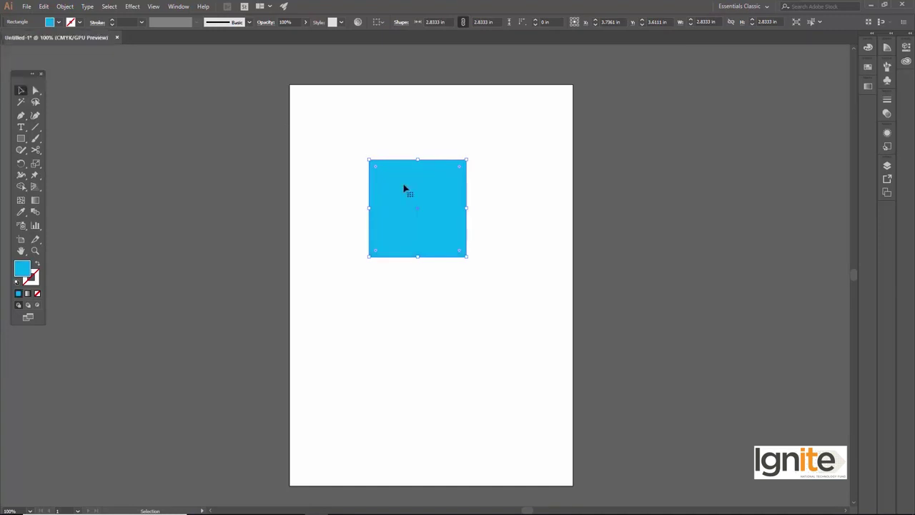
Apply Pucker & Bloat at 82%, bloating the square into a four-petal shape.
click(133, 6)
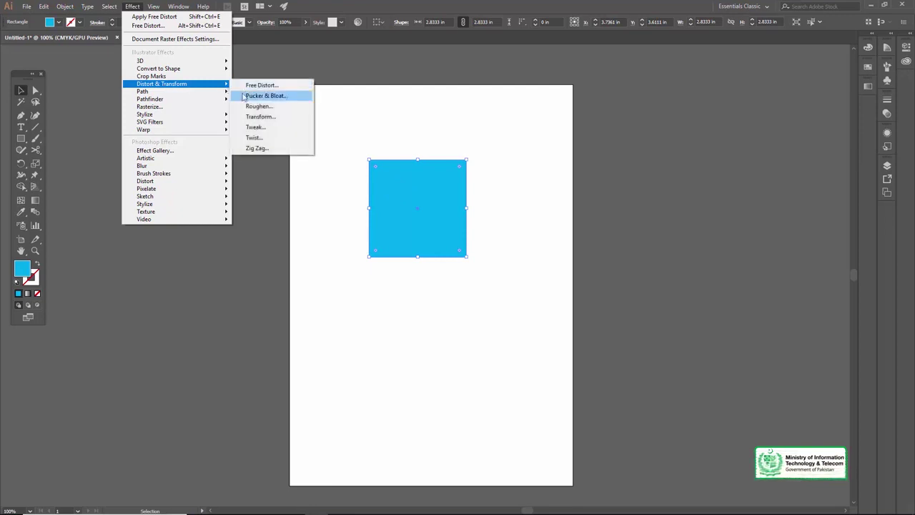
click(243, 96)
drag(490, 224, 699, 125)
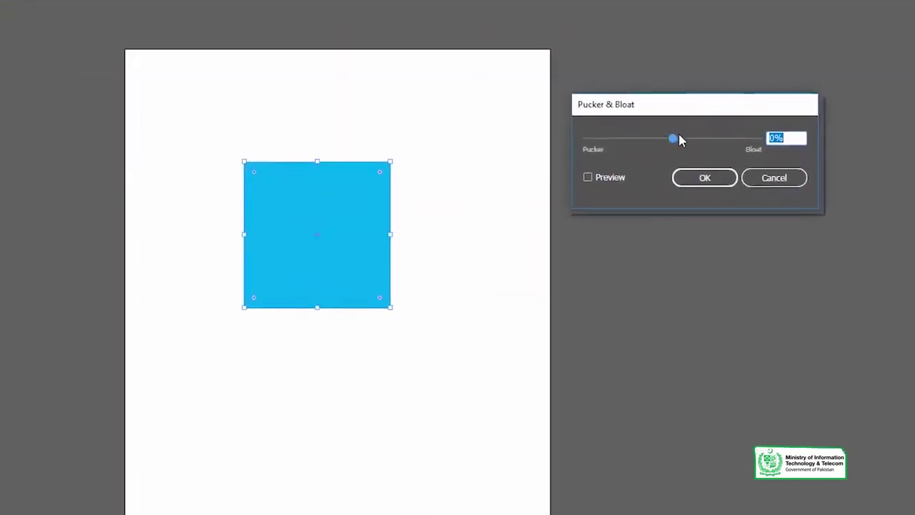
mouse_move(679, 136)
mouse_down()
mouse_move(706, 147)
mouse_move(650, 145)
mouse_up()
click(589, 177)
mouse_move(653, 145)
mouse_down()
mouse_move(639, 140)
mouse_move(723, 143)
mouse_move(685, 141)
mouse_move(719, 145)
mouse_move(693, 124)
mouse_up()
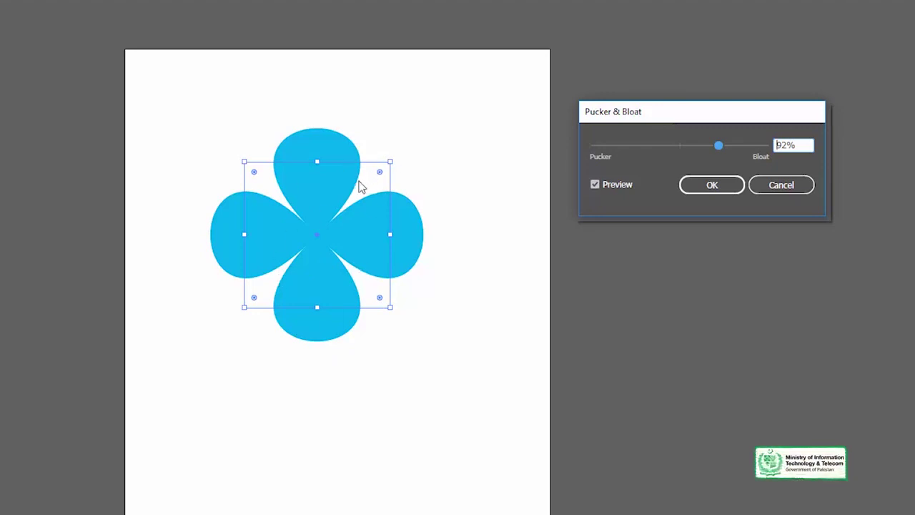
drag(719, 149, 721, 151)
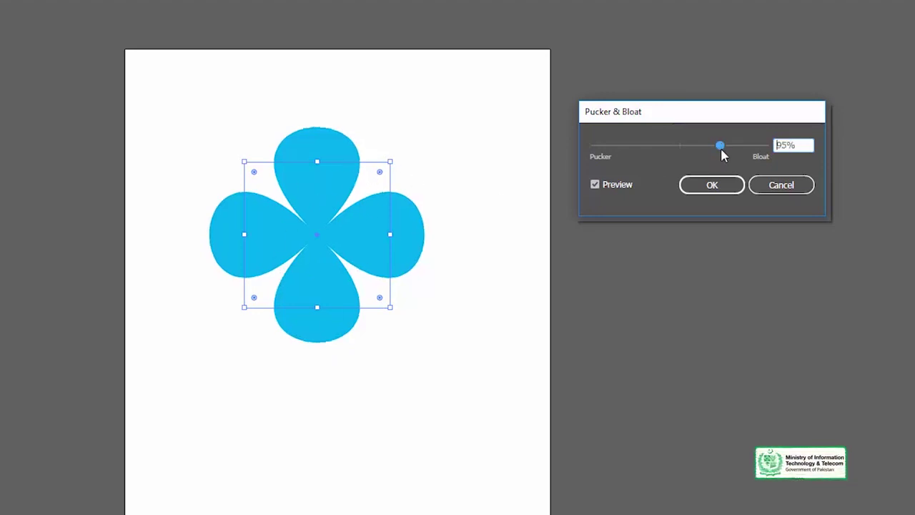
click(719, 185)
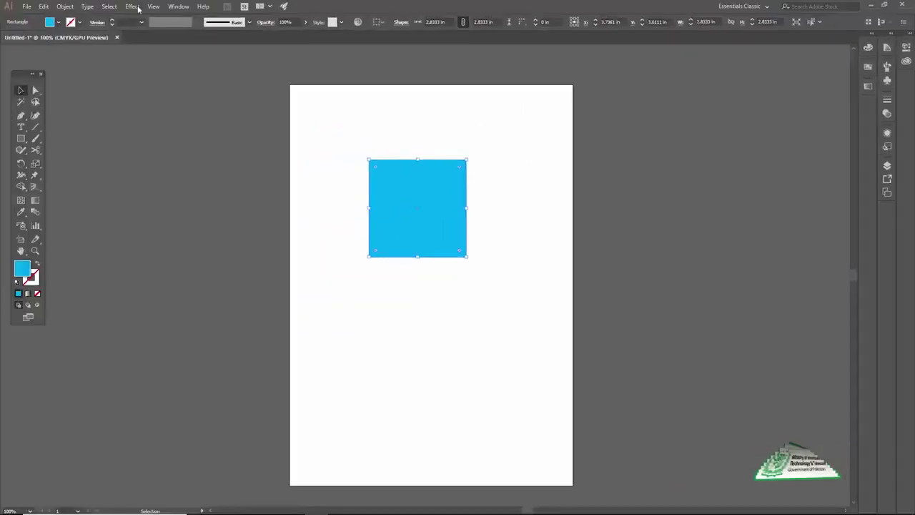
Preview Roughen at Size 11% and Detail 8, then discard it to keep the plain square.
click(132, 7)
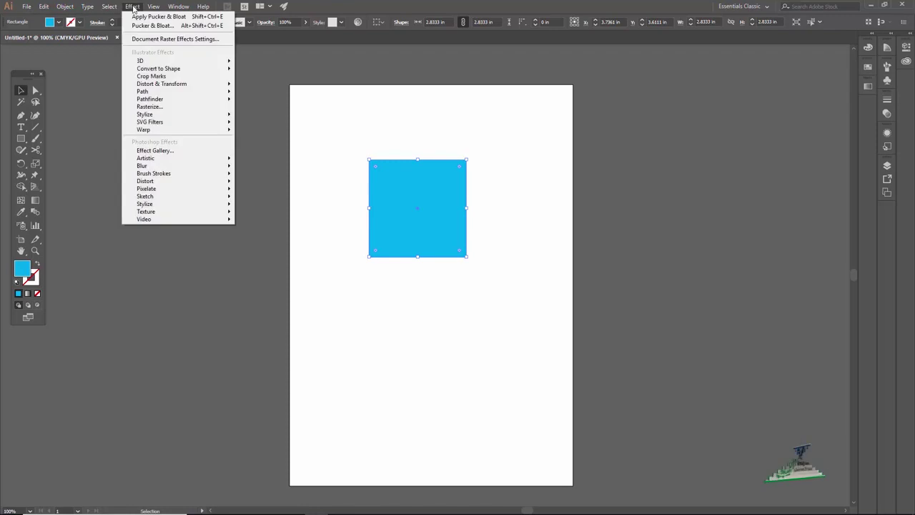
mouse_move(162, 84)
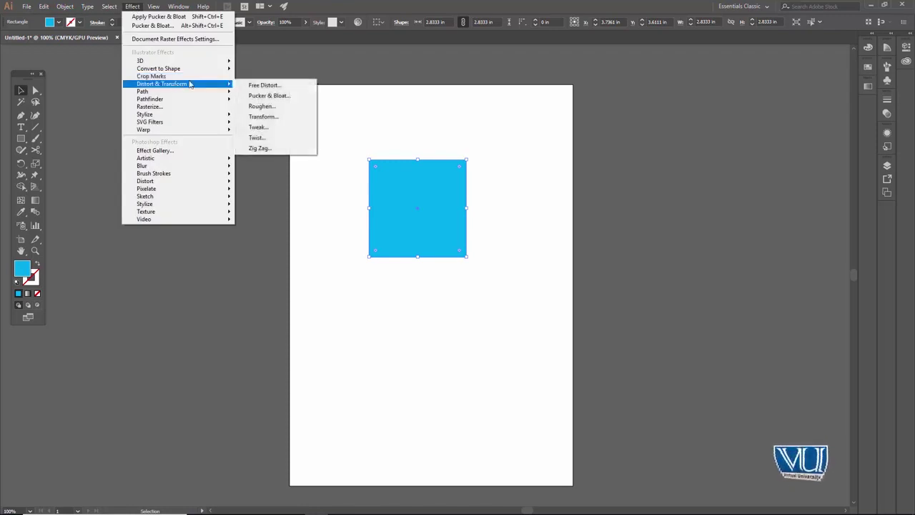
click(268, 116)
drag(646, 145, 649, 149)
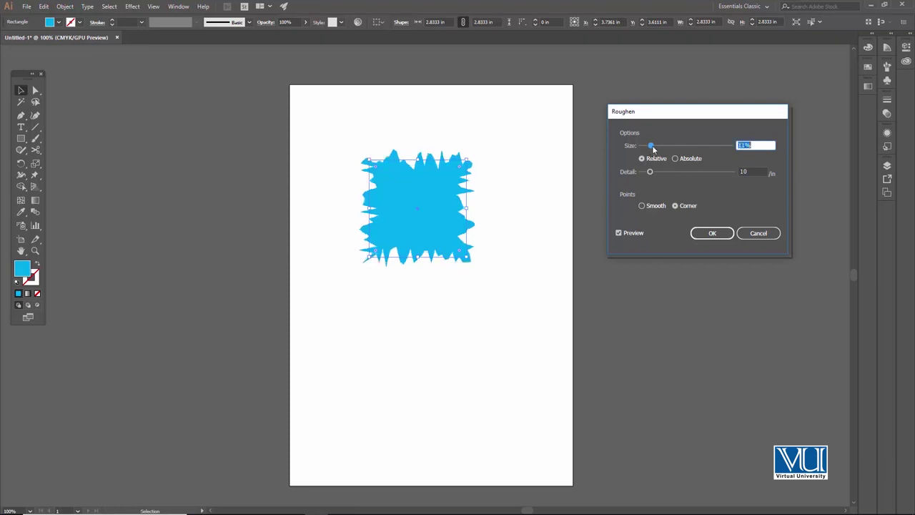
drag(652, 176, 647, 173)
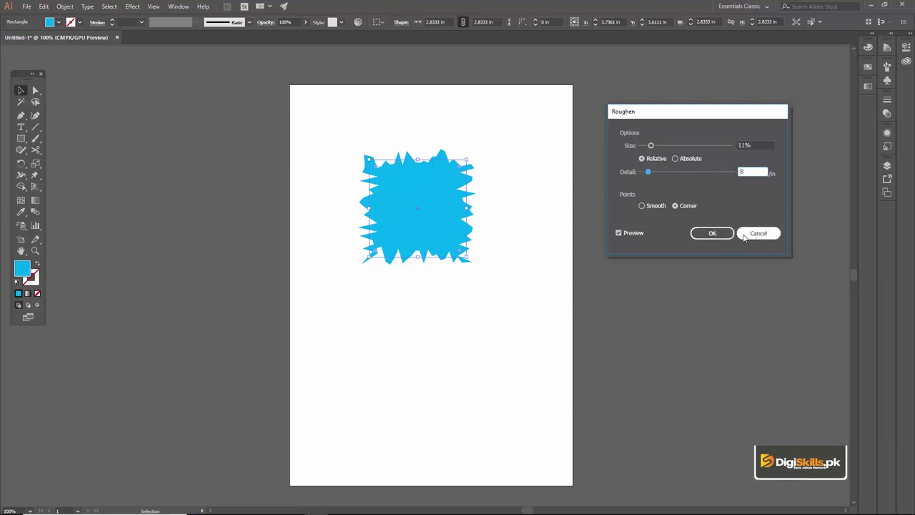
click(711, 233)
key(ctrl+z)
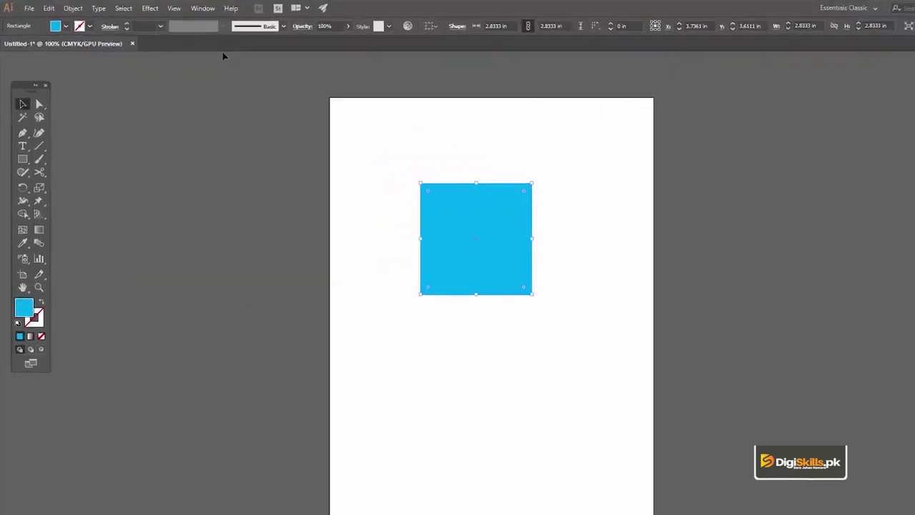
Preview a Tweak of 15% horizontal and 35% vertical, then close it without applying.
click(193, 12)
mouse_move(238, 129)
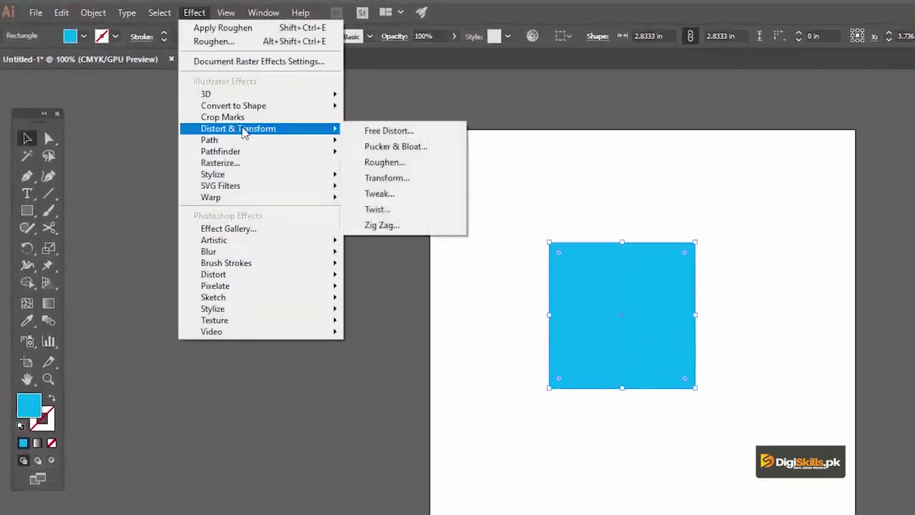
click(389, 197)
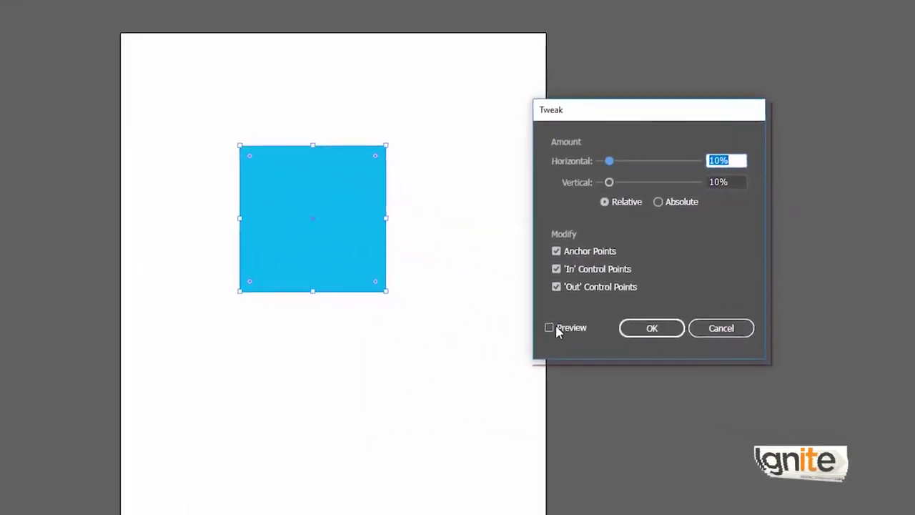
click(549, 328)
mouse_move(610, 167)
mouse_down()
mouse_move(638, 166)
mouse_move(611, 184)
mouse_move(644, 161)
mouse_move(614, 161)
mouse_move(635, 183)
mouse_up()
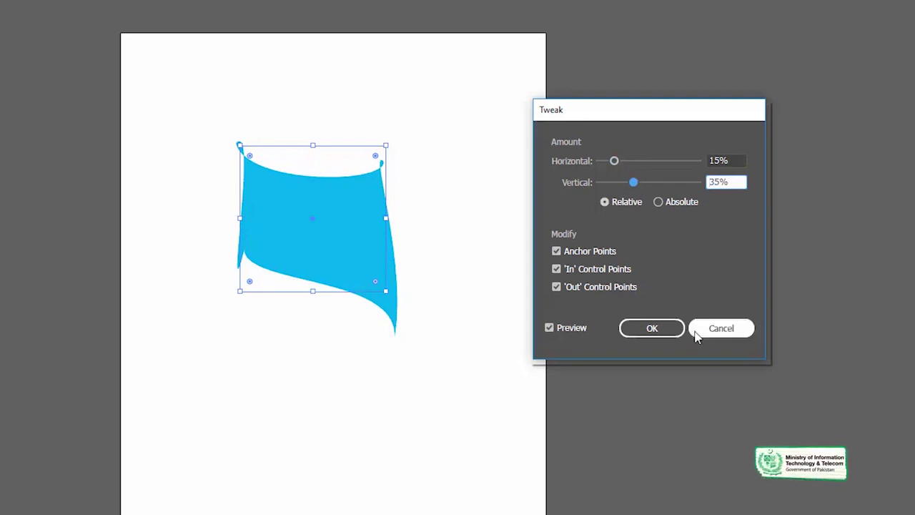
click(656, 326)
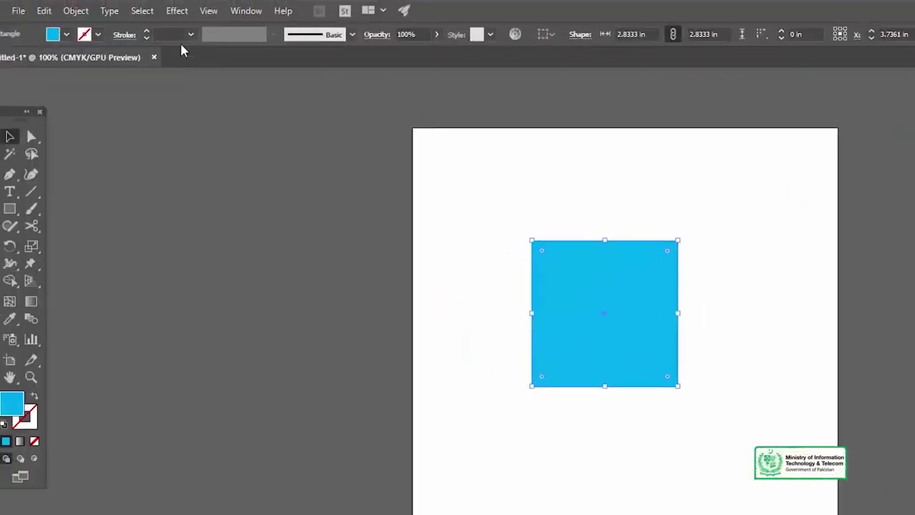
click(207, 20)
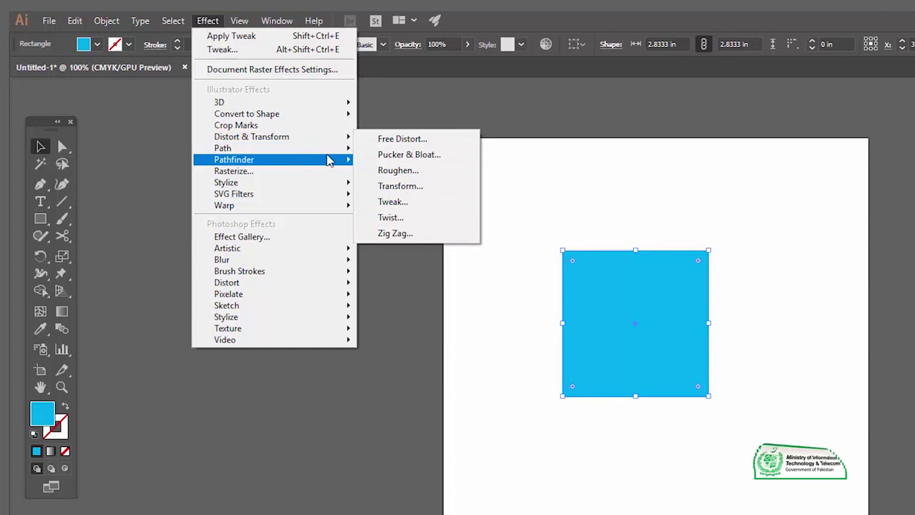
mouse_move(235, 159)
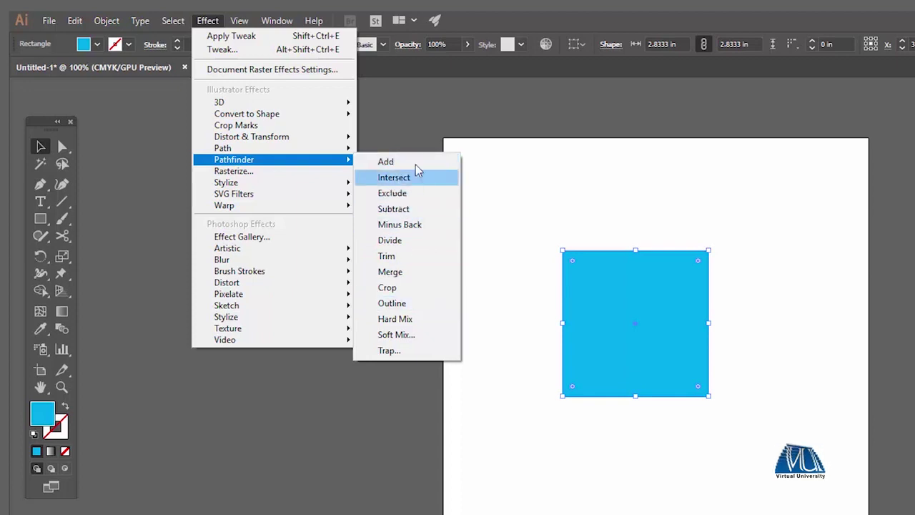
click(412, 109)
click(271, 19)
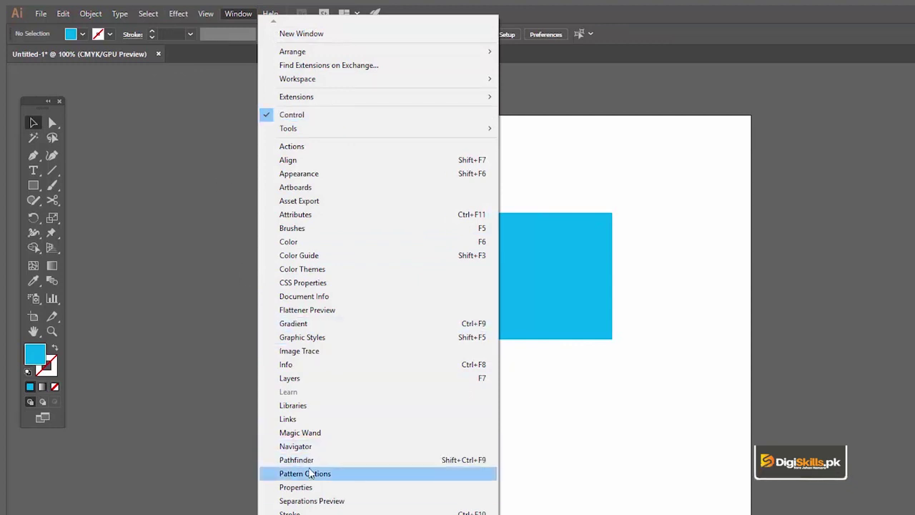
click(231, 191)
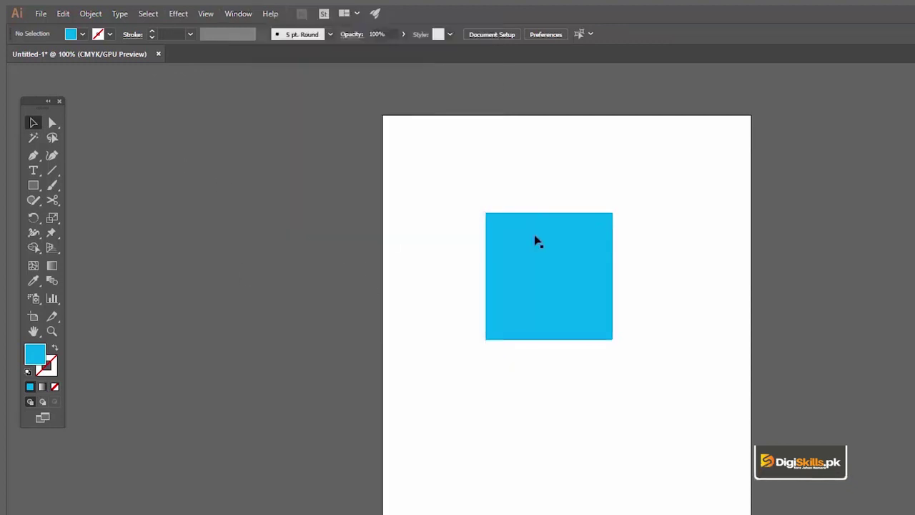
Nudge the square up-left and fill the overlapping right square with dark indigo.
mouse_move(547, 271)
mouse_down()
mouse_move(496, 255)
mouse_move(629, 255)
mouse_move(586, 268)
mouse_up()
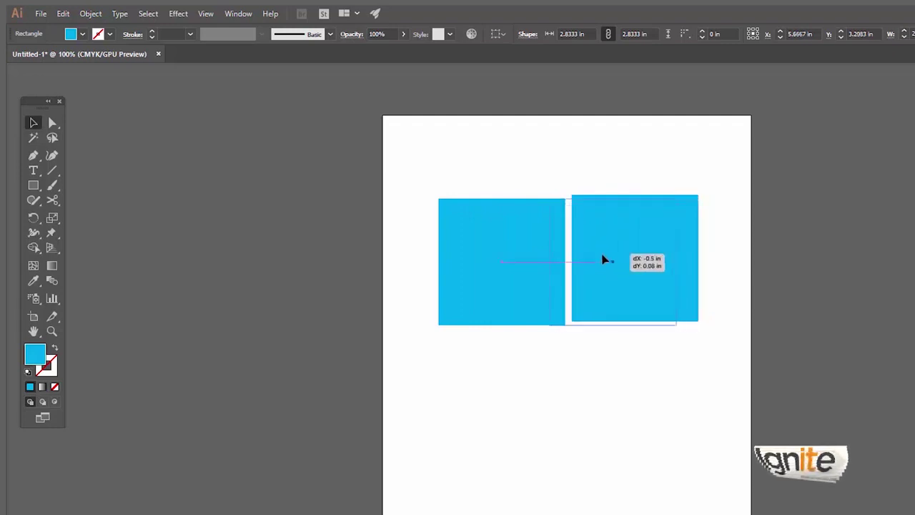
click(80, 37)
click(85, 63)
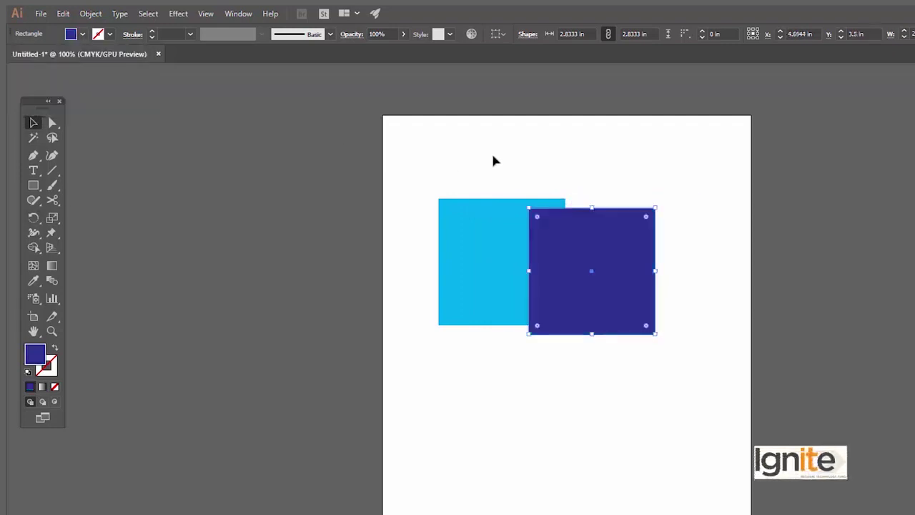
Apply Pathfinder Intersect to both squares, dismiss the warning, and test-move the dark square.
key(ctrl+a)
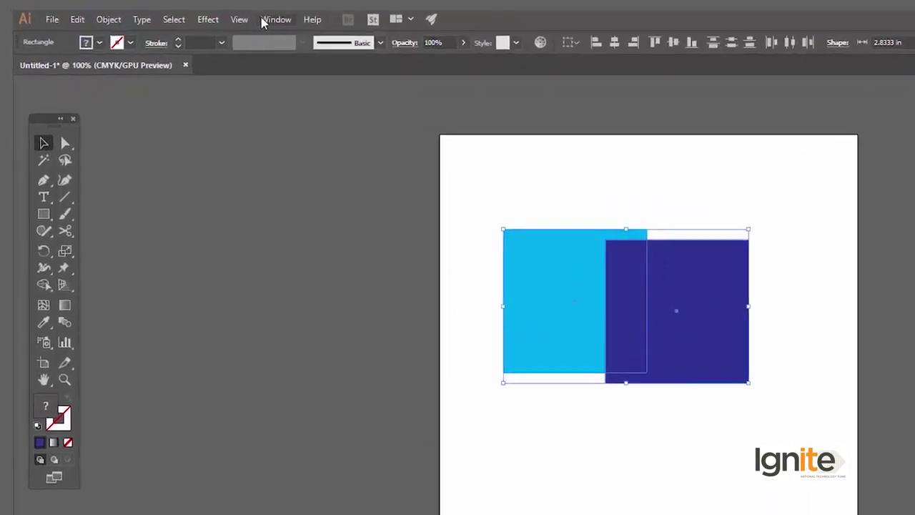
click(238, 14)
mouse_move(208, 19)
click(408, 177)
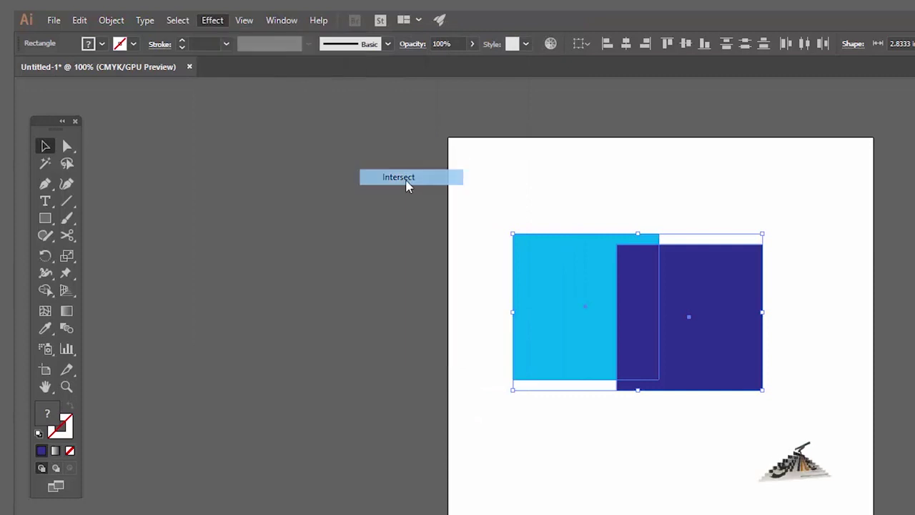
click(770, 424)
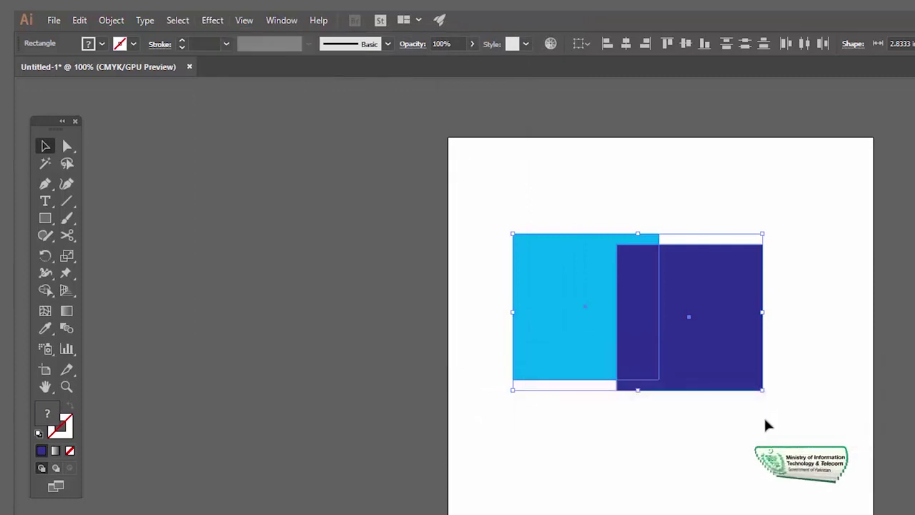
click(700, 185)
drag(660, 310, 703, 310)
key(ctrl+z)
Marquee-select both squares and apply the Intersect effect again.
click(629, 213)
key(ctrl+a)
click(547, 174)
drag(547, 173, 759, 389)
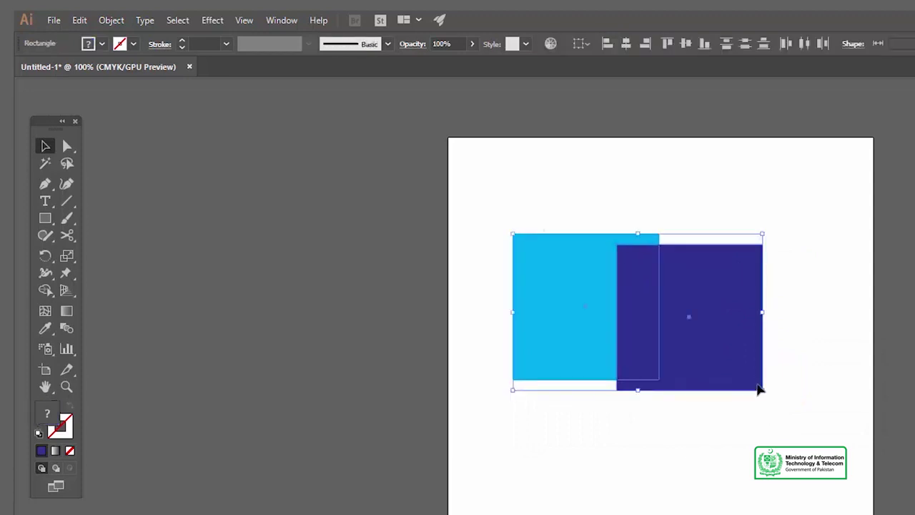
click(209, 21)
mouse_move(239, 159)
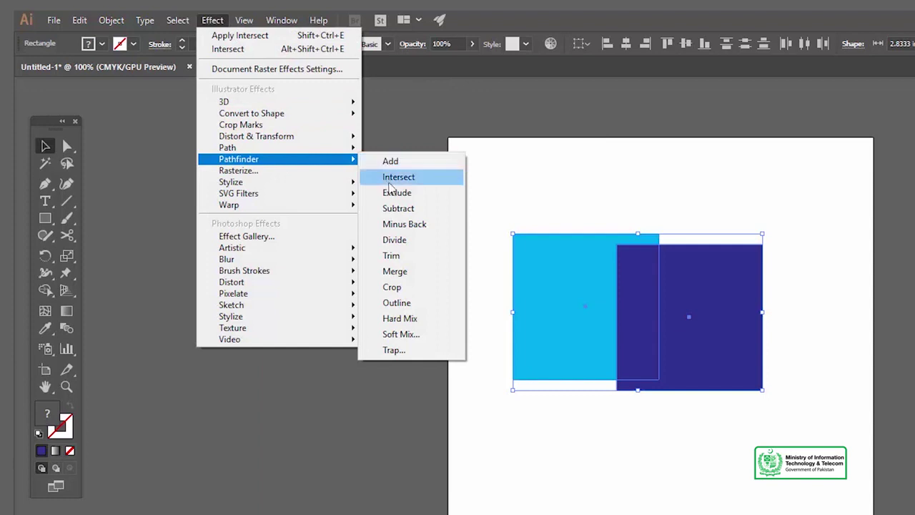
click(393, 177)
Select the light-blue and dark squares, apply Intersect, then undo it to restore both.
drag(511, 164, 736, 335)
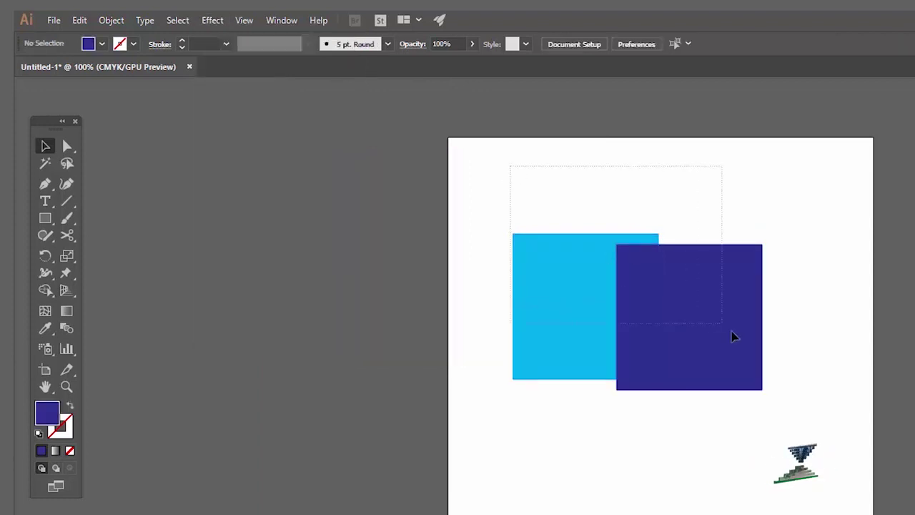
click(674, 202)
click(594, 282)
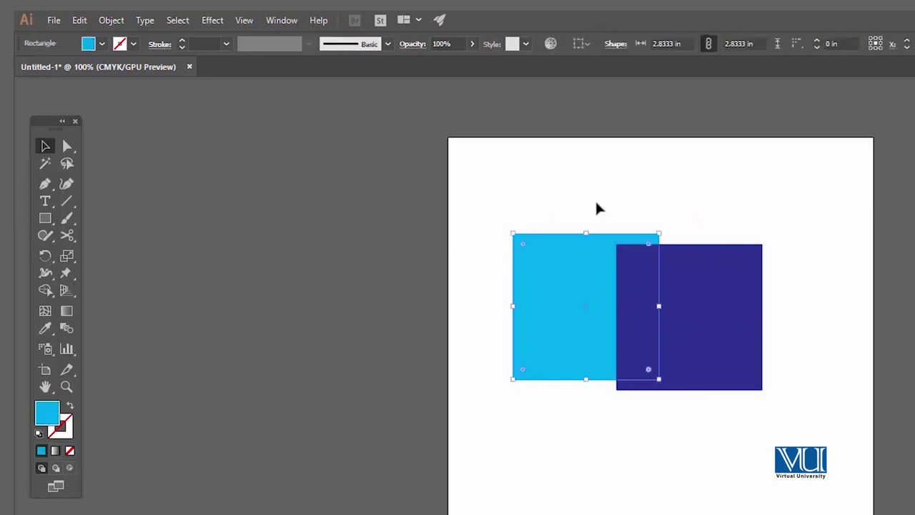
shift+click(686, 314)
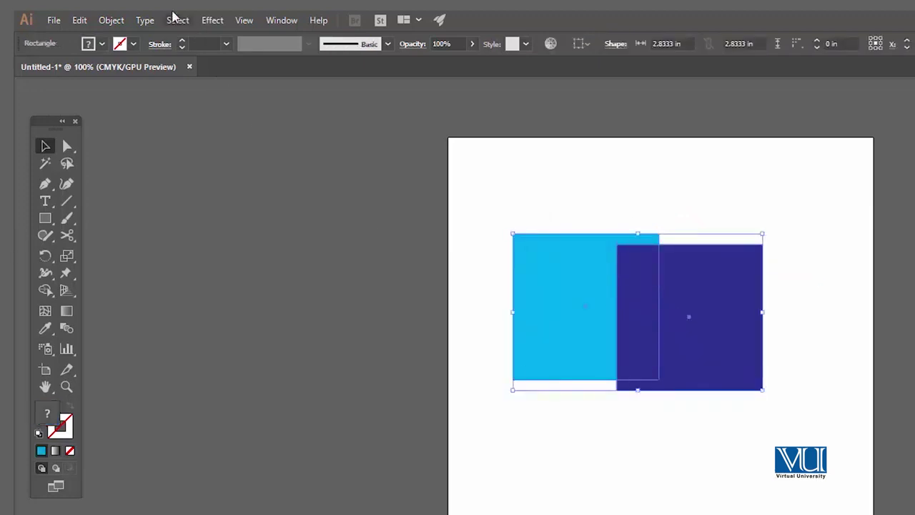
click(202, 22)
mouse_move(238, 159)
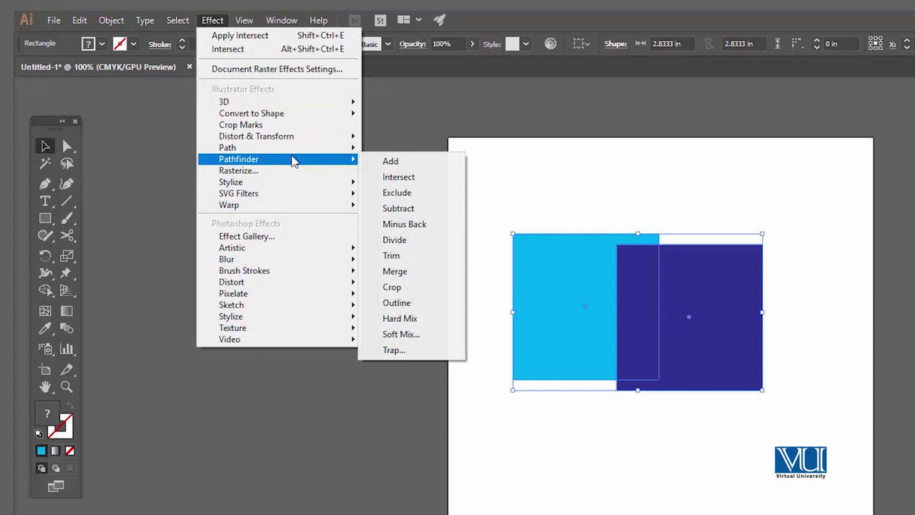
click(384, 178)
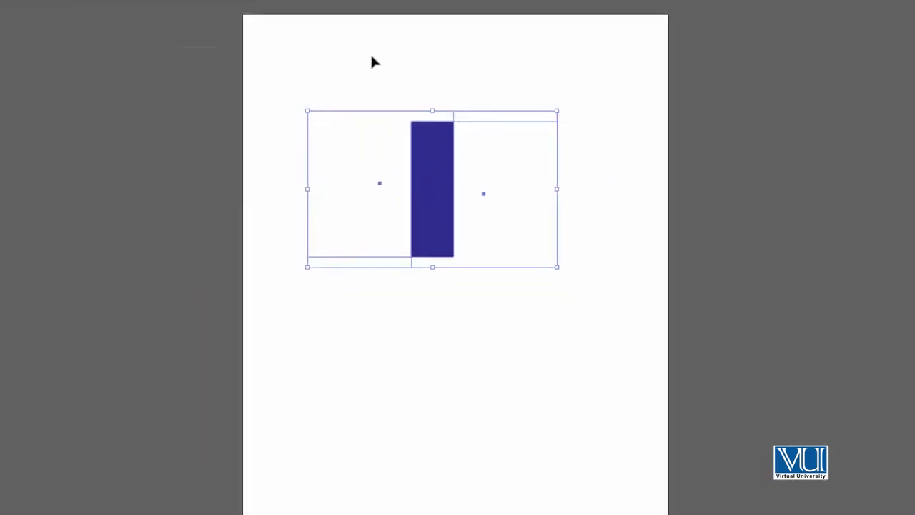
key(a)
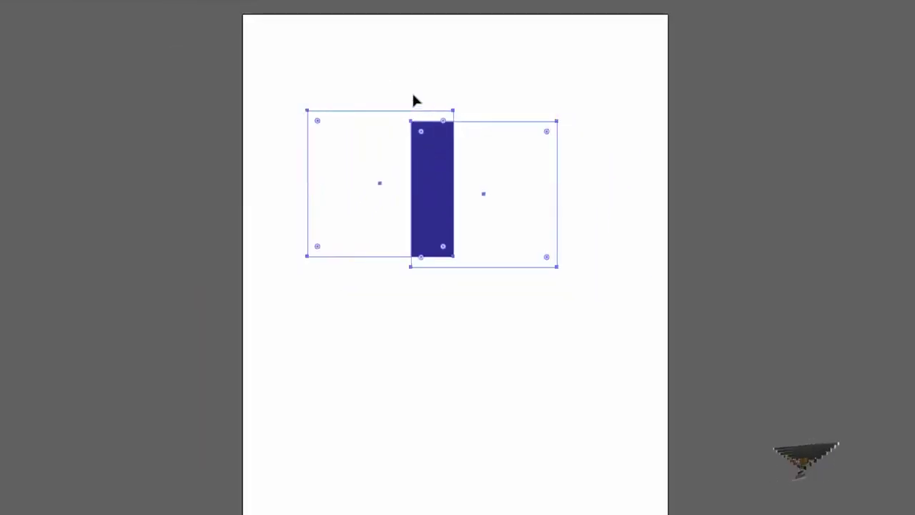
key(ctrl+z)
Reselect both rectangles and close the effects list without applying anything.
click(497, 285)
drag(496, 284, 411, 163)
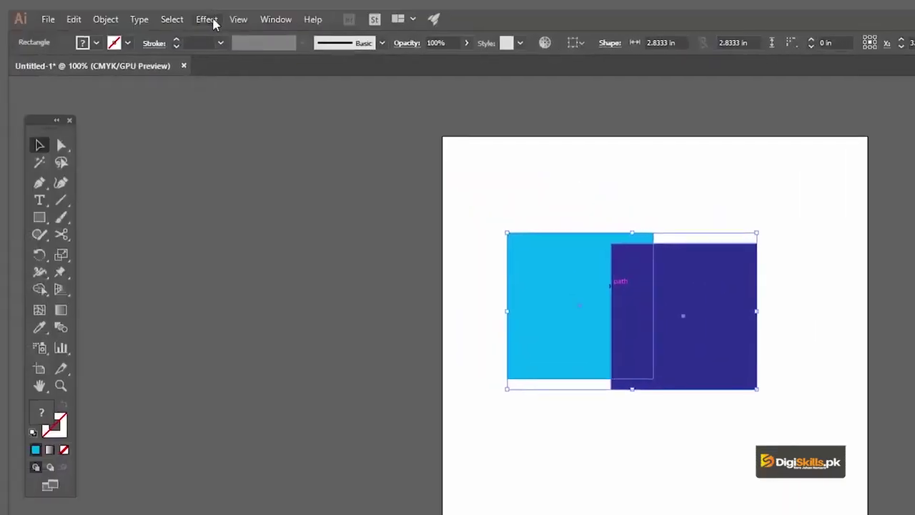
click(206, 19)
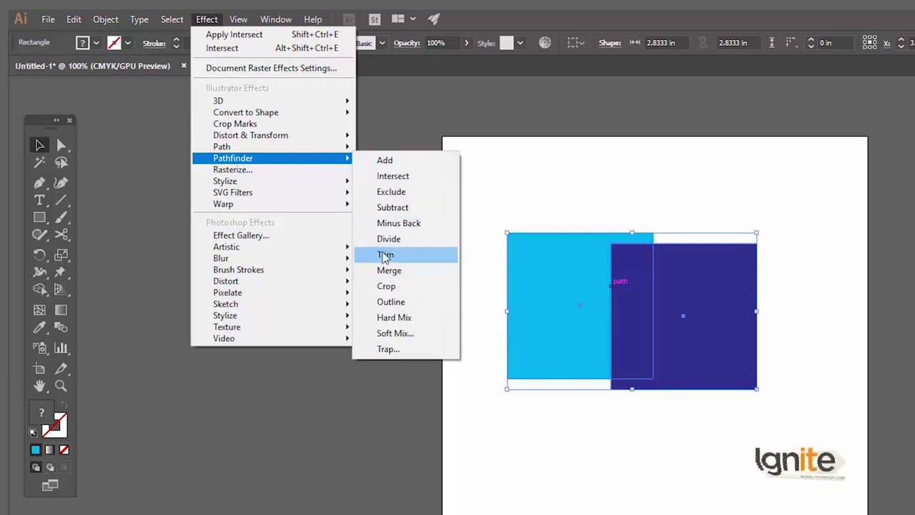
mouse_move(225, 181)
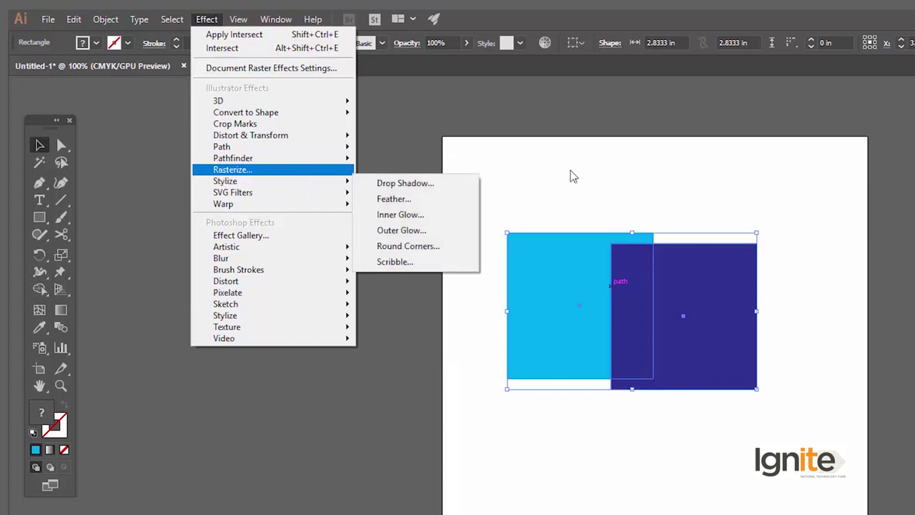
click(574, 174)
key(ctrl+z)
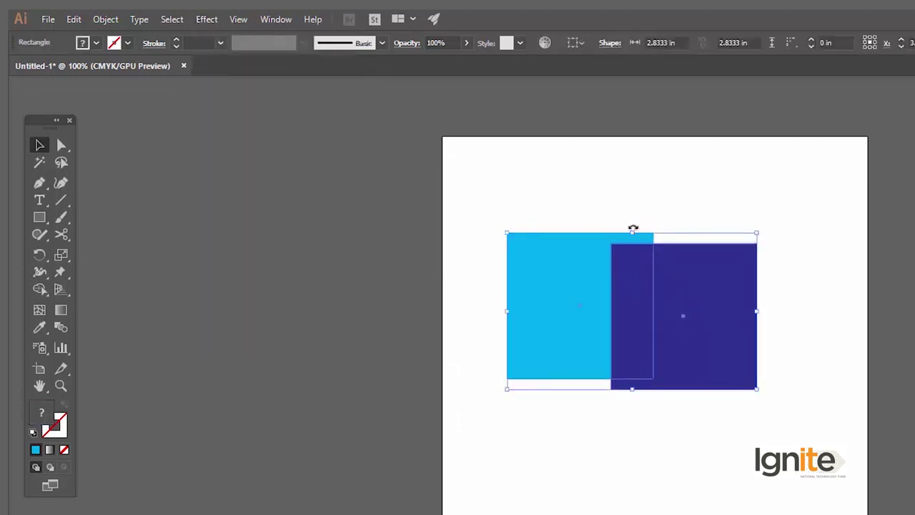
Delete the dark blue square, reposition the cyan square and zoom in on it.
click(680, 290)
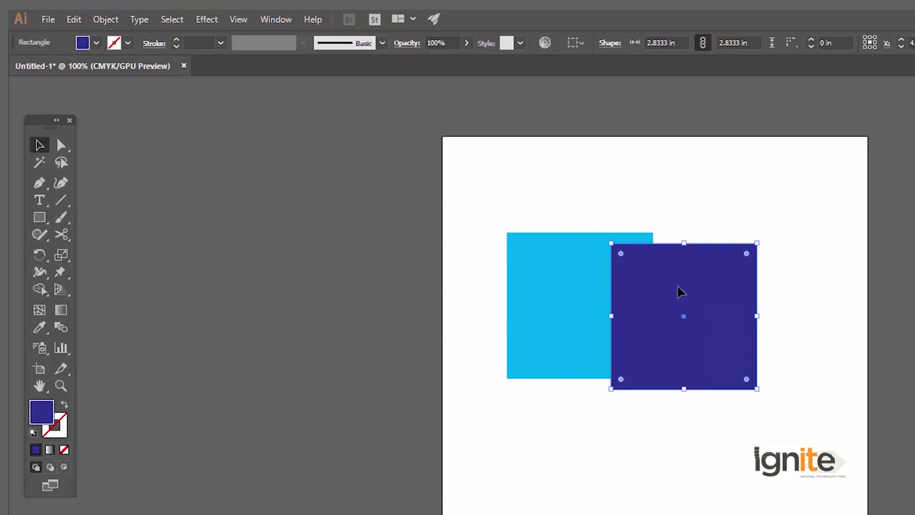
key(Delete)
mouse_move(582, 290)
mouse_down()
mouse_move(659, 384)
mouse_move(612, 322)
mouse_up()
key(z)
click(594, 218)
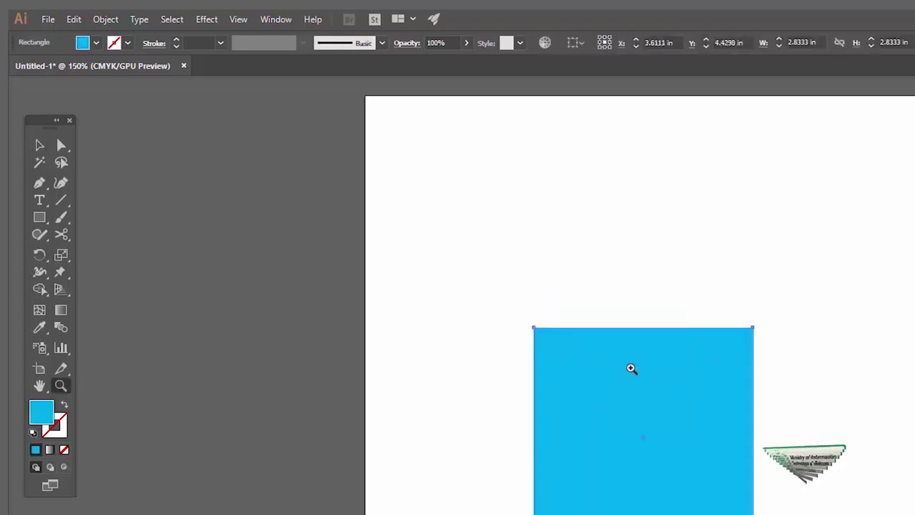
click(631, 368)
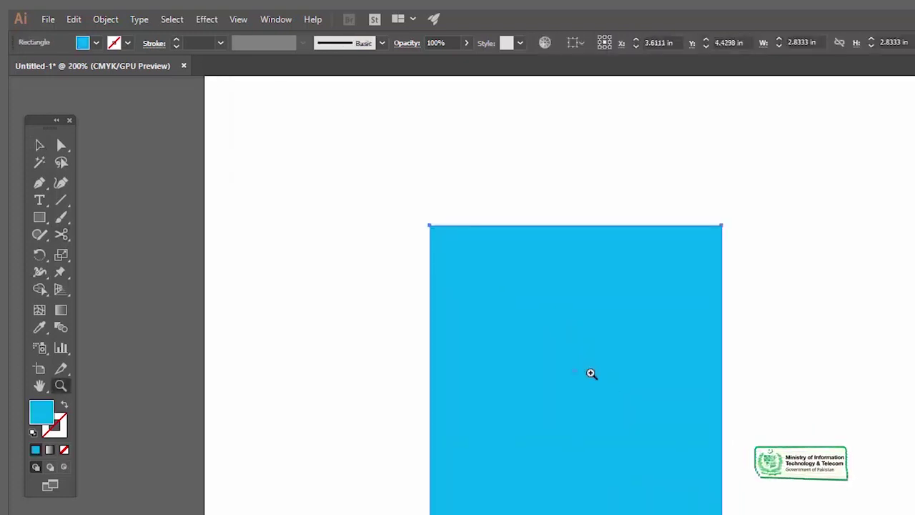
alt+click(591, 373)
key(v)
Preview a Multiply Drop Shadow on the cyan square and raise its opacity to 80%.
click(207, 19)
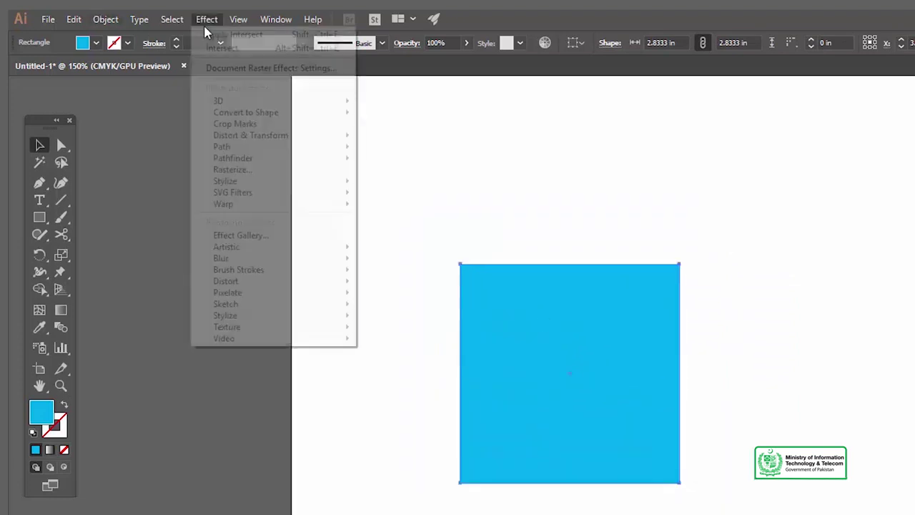
mouse_move(225, 181)
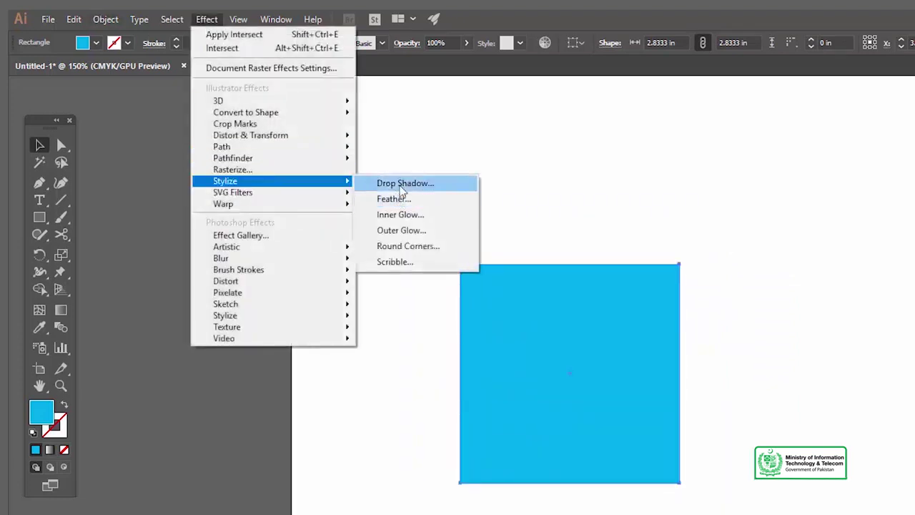
click(401, 185)
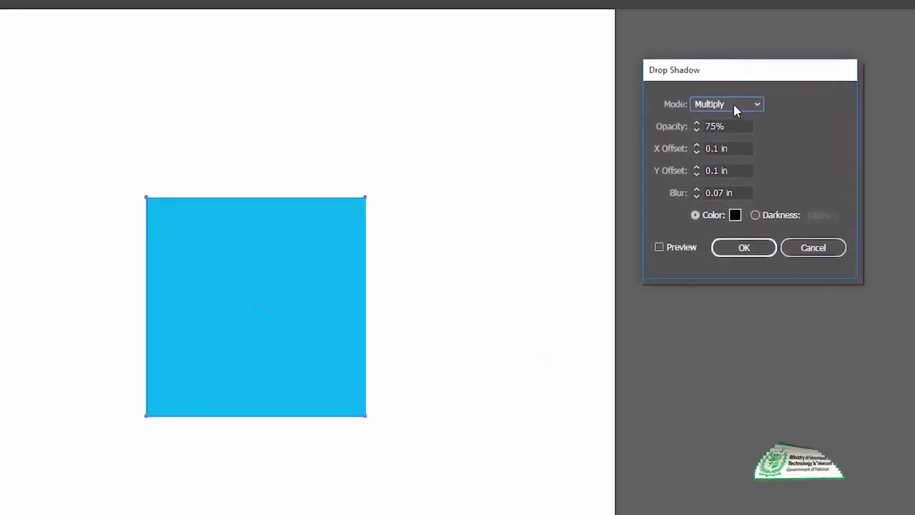
click(732, 104)
click(732, 104)
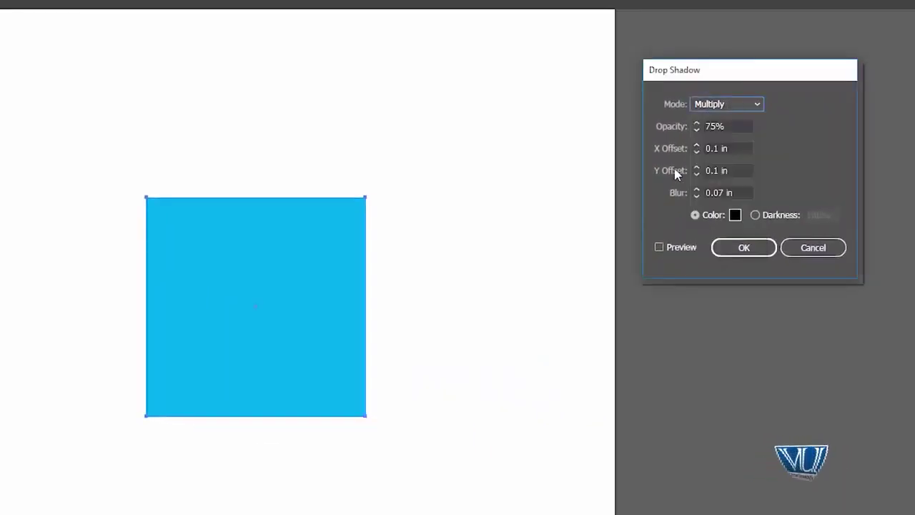
click(658, 247)
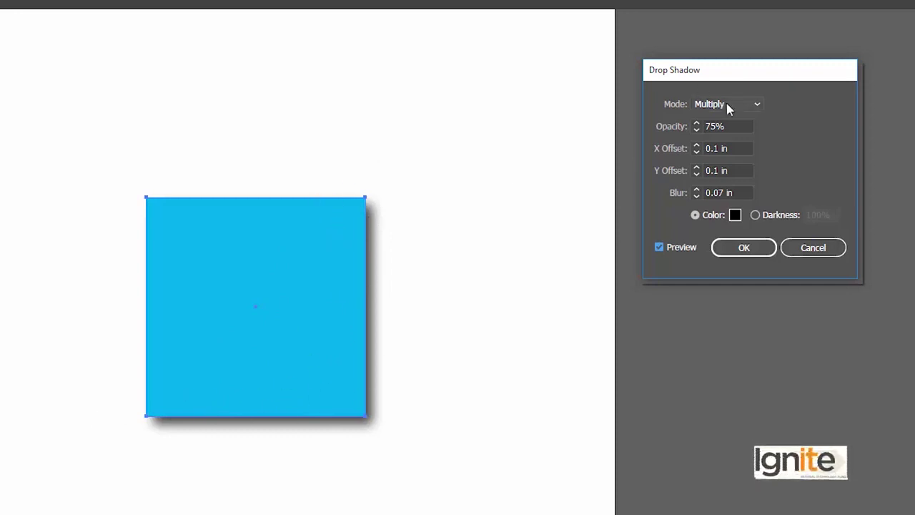
click(697, 123)
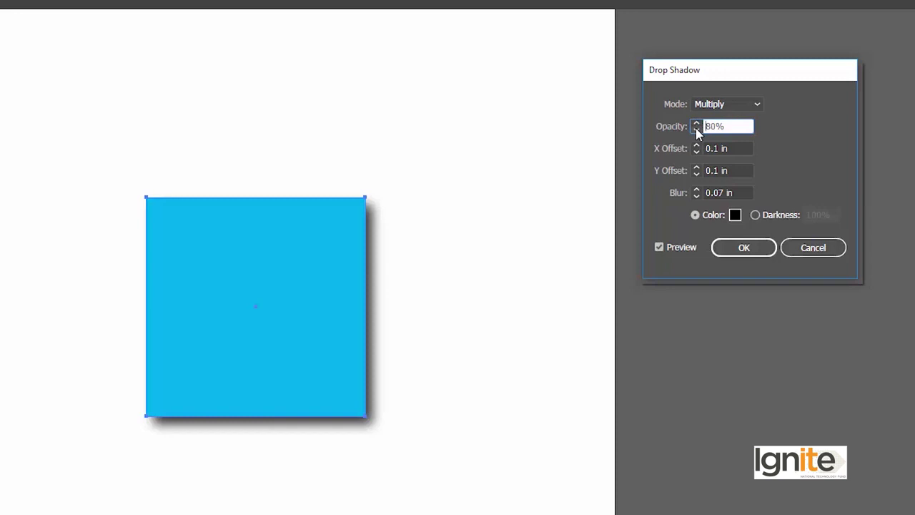
Set the drop shadow's X and Y offsets to 0.3 in.
click(696, 145)
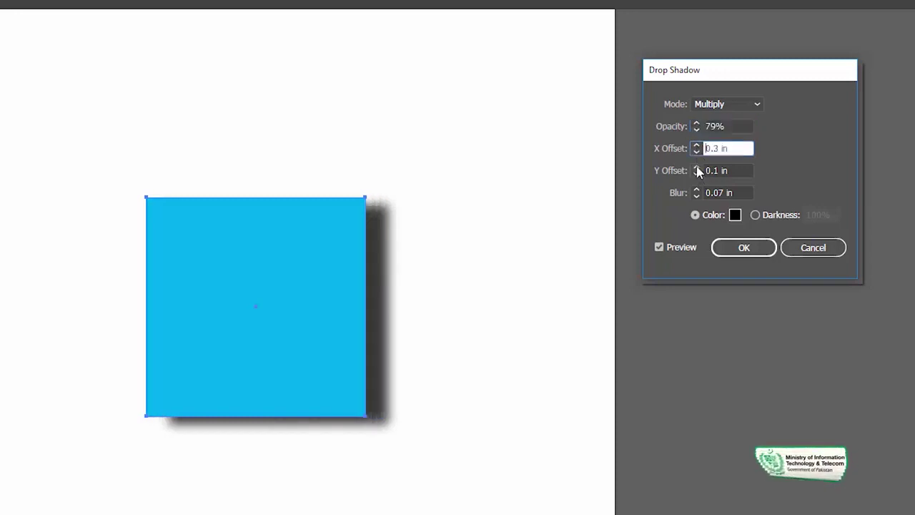
click(697, 168)
click(696, 168)
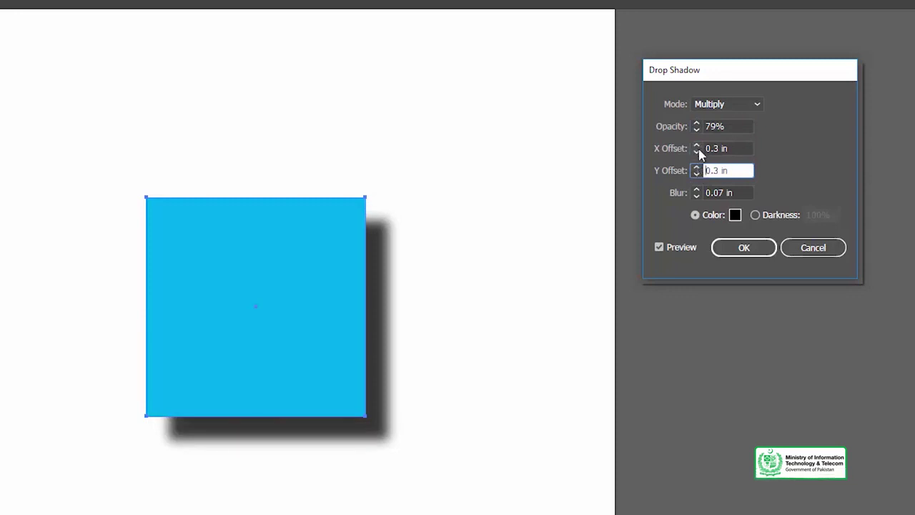
click(697, 145)
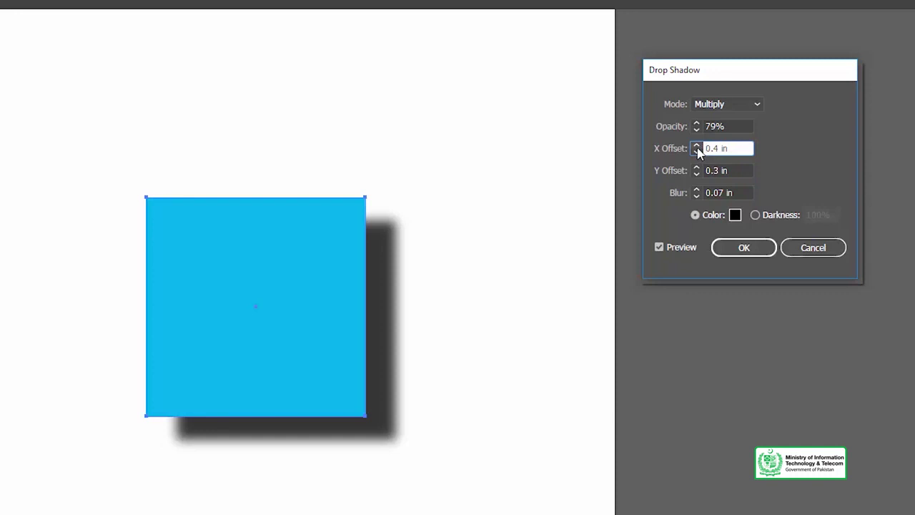
click(697, 145)
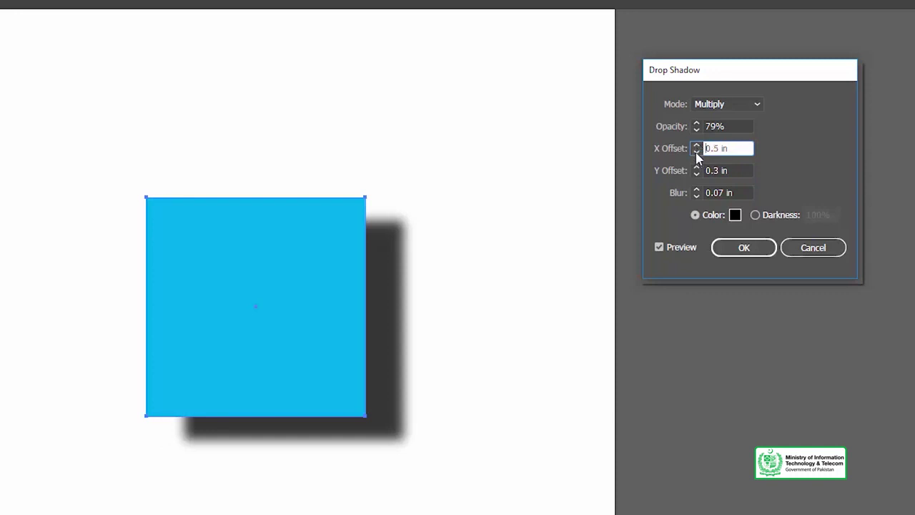
click(697, 153)
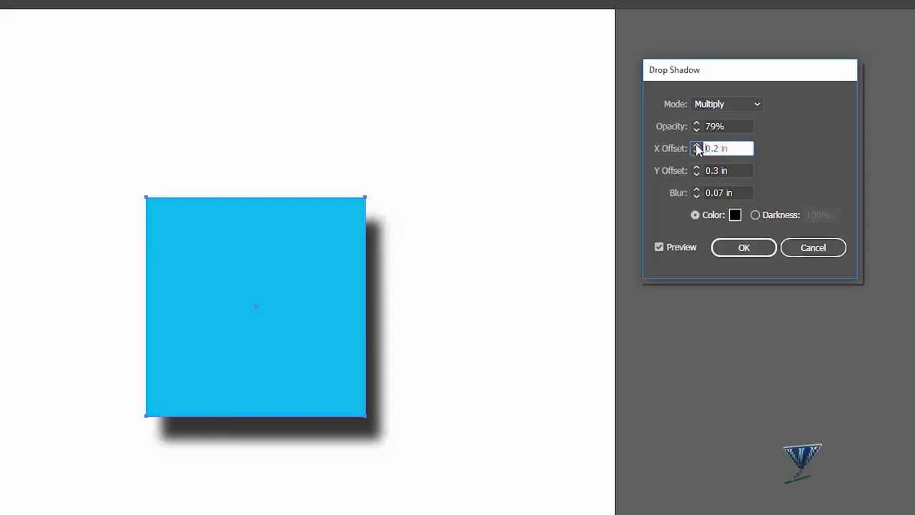
click(697, 145)
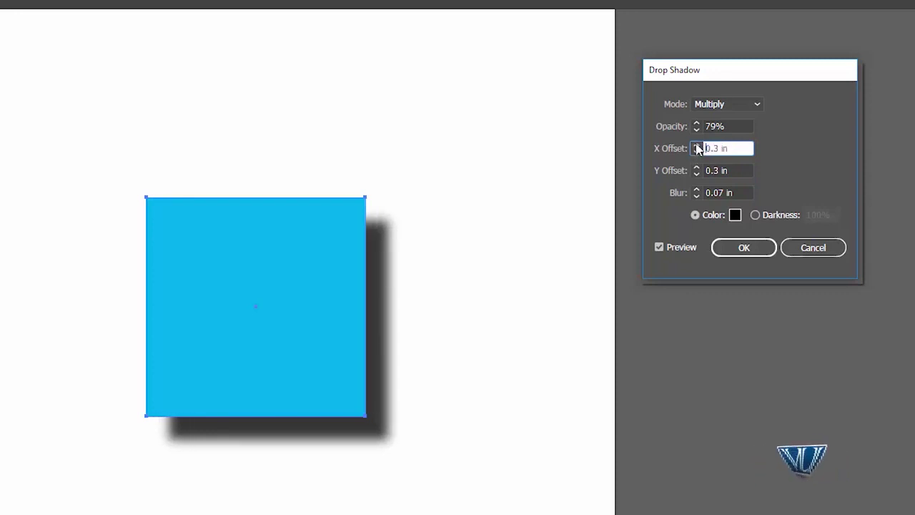
Try a 0.2 in shadow blur, then settle on 0.1 in.
click(697, 190)
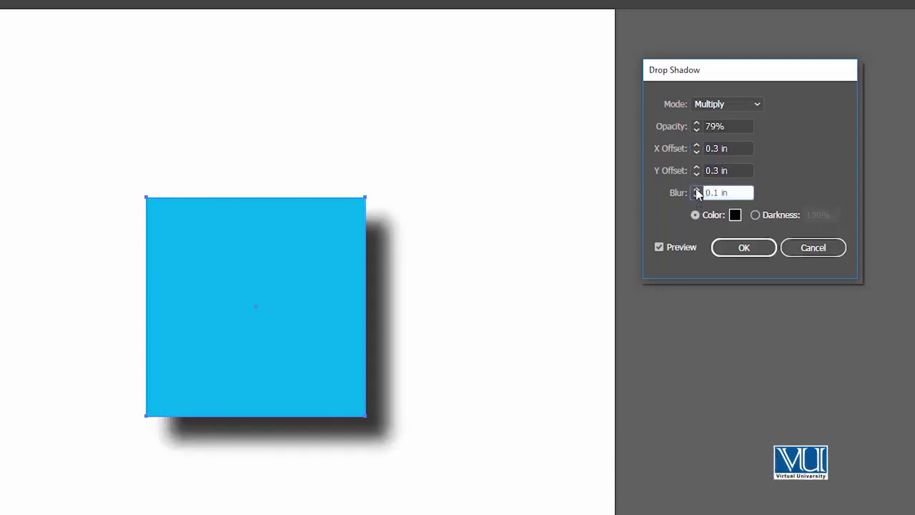
click(697, 190)
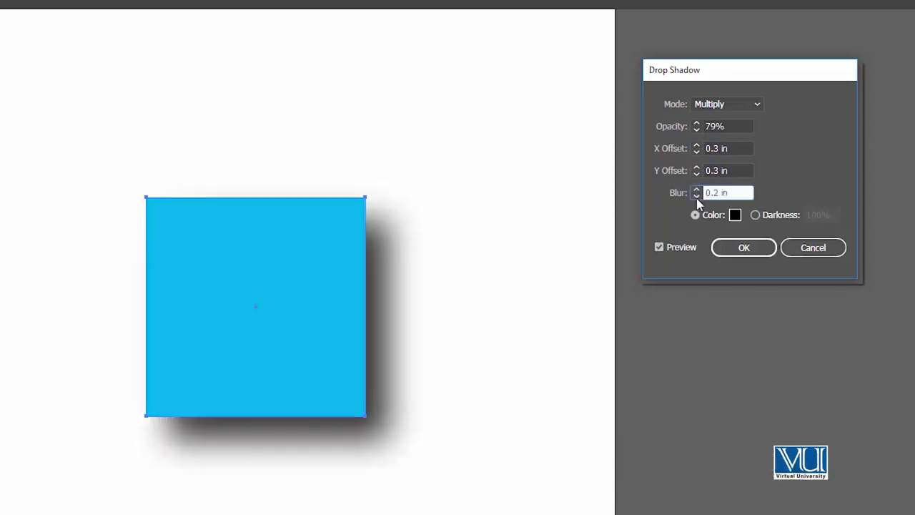
click(696, 195)
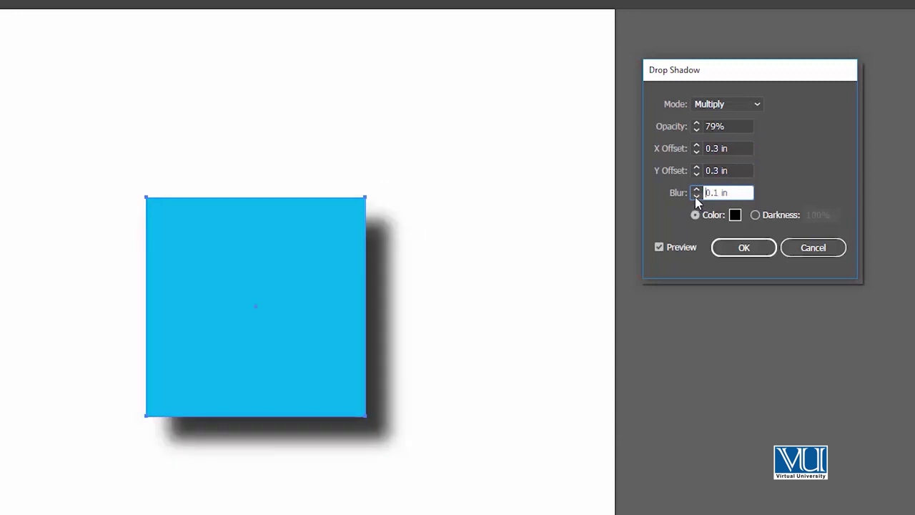
Pick a dark red as the drop shadow colour in the Color Picker.
click(735, 215)
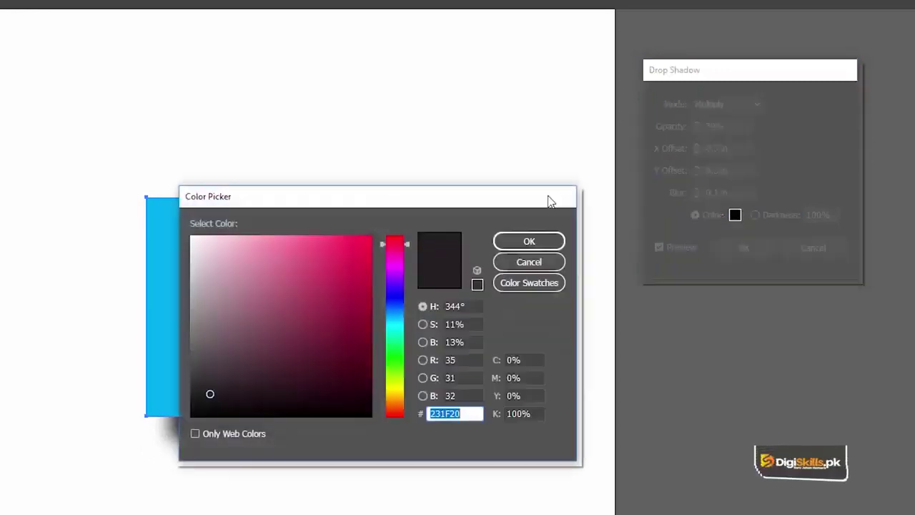
drag(550, 200, 885, 102)
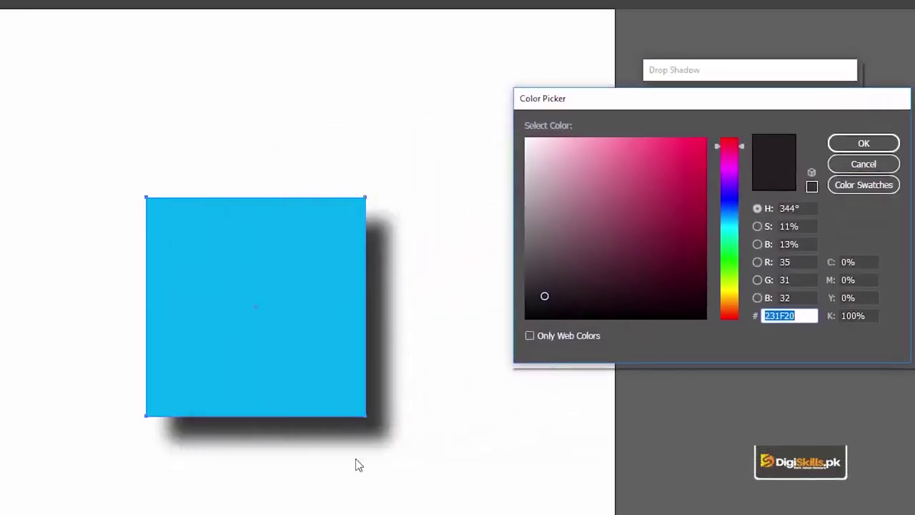
drag(718, 130, 693, 229)
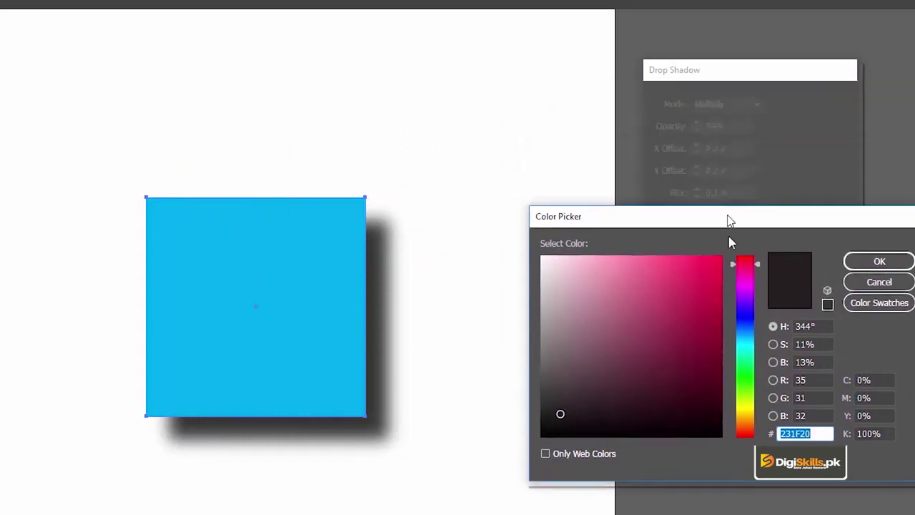
mouse_move(698, 322)
mouse_down()
mouse_move(717, 293)
mouse_move(744, 283)
mouse_up()
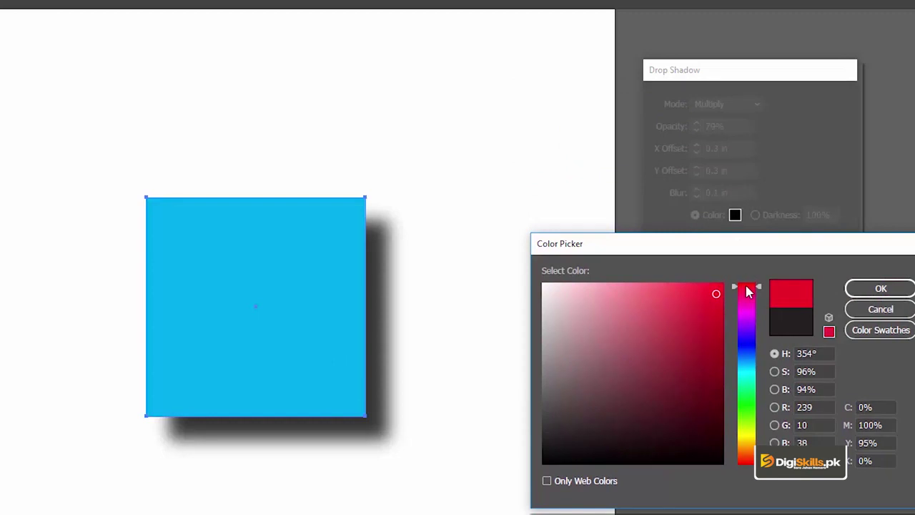
click(700, 340)
drag(700, 340, 704, 357)
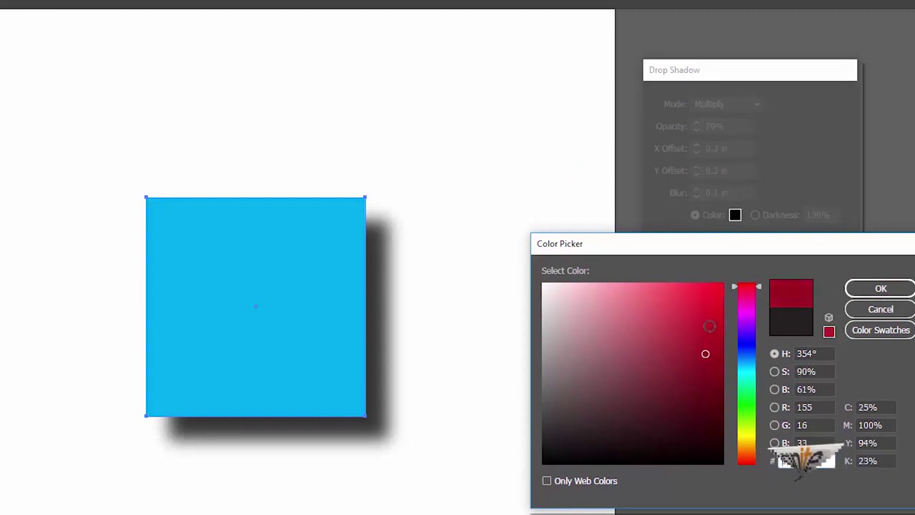
click(852, 290)
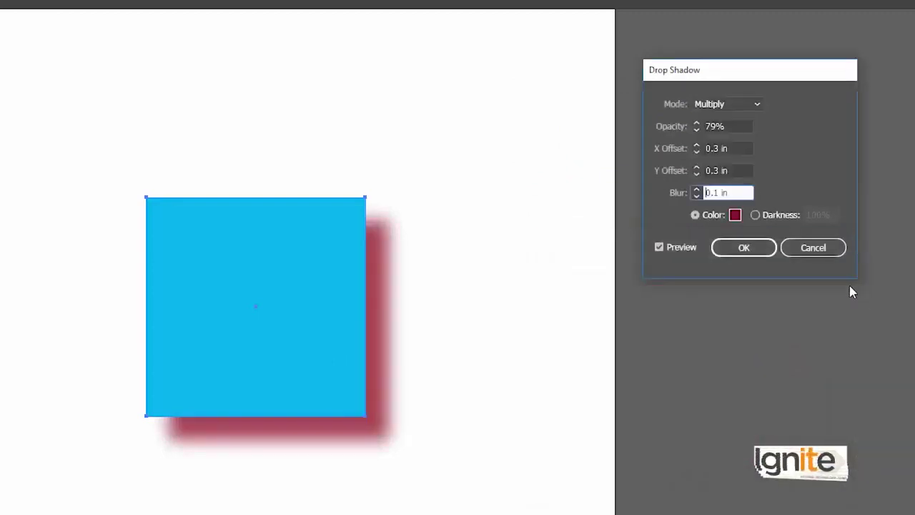
Darken the shadow red a little more and apply the red drop shadow.
click(734, 216)
drag(688, 243, 680, 229)
drag(693, 344, 693, 358)
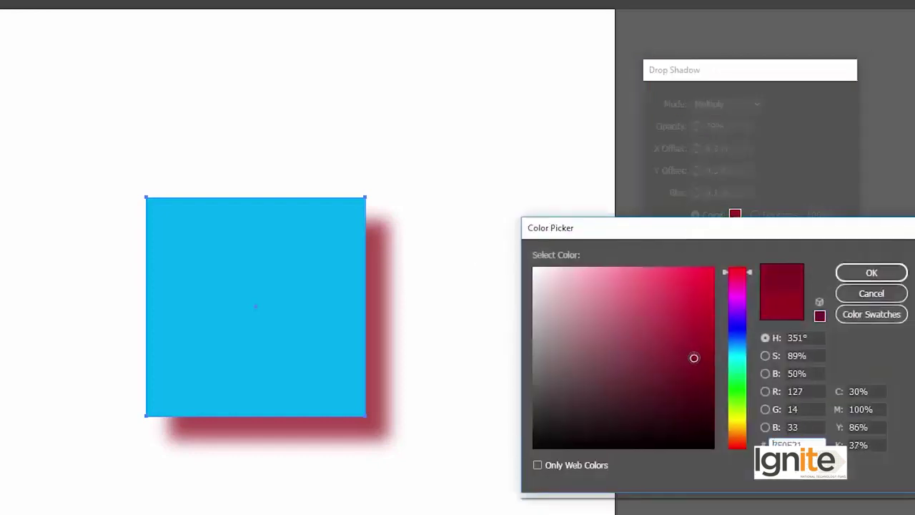
click(871, 273)
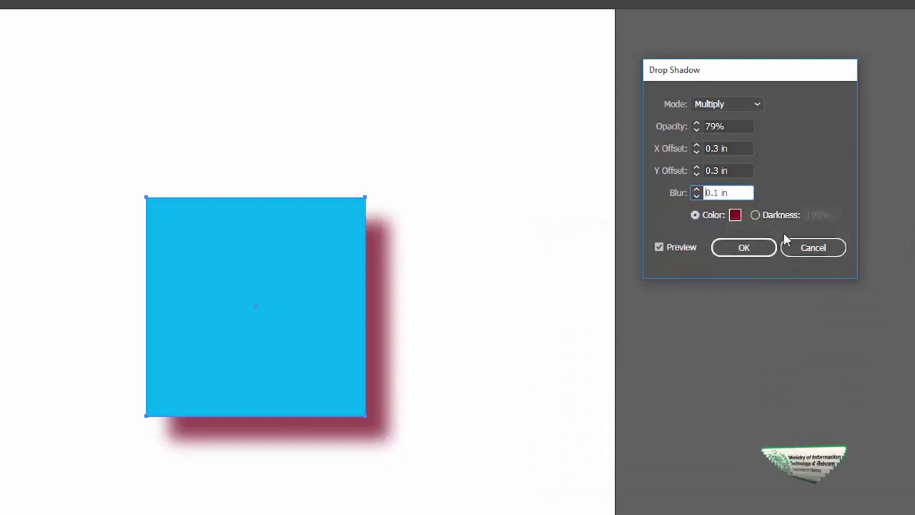
click(769, 248)
Undo the drop shadow and preview an Inner Glow at 88% opacity.
key(ctrl+z)
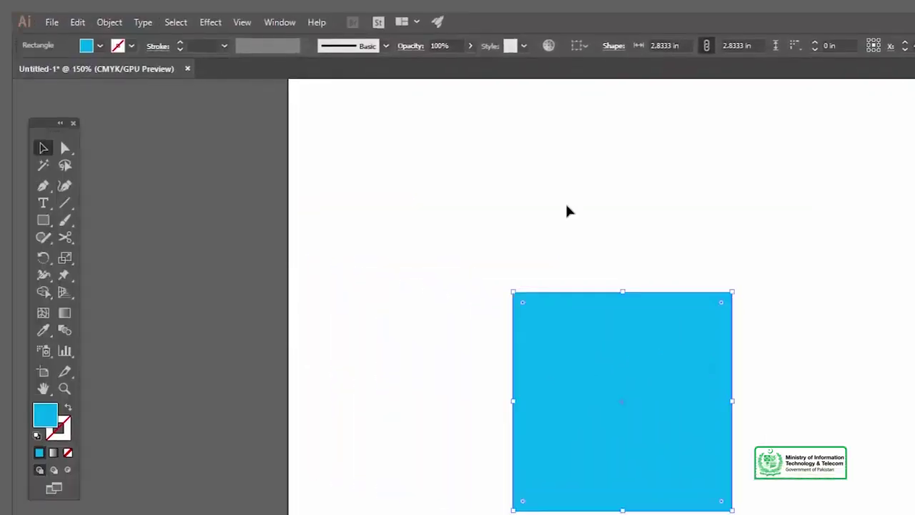
click(211, 23)
mouse_move(228, 184)
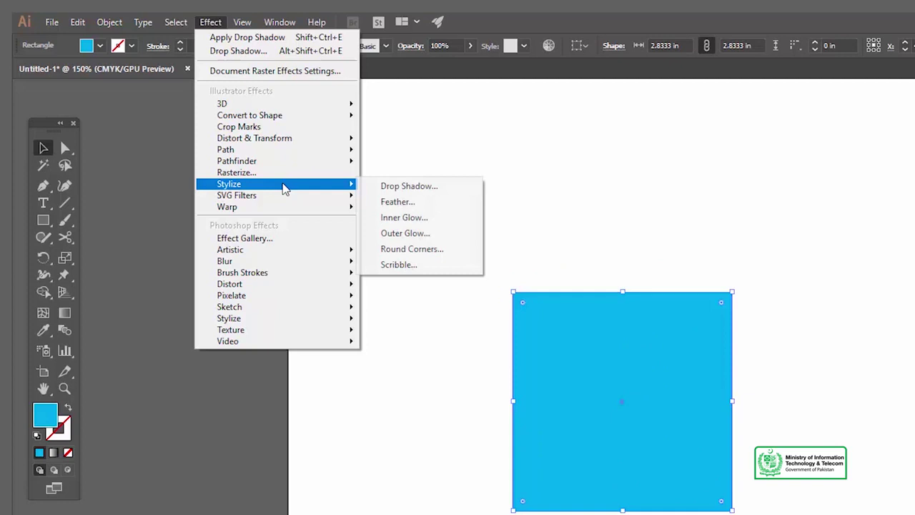
click(428, 216)
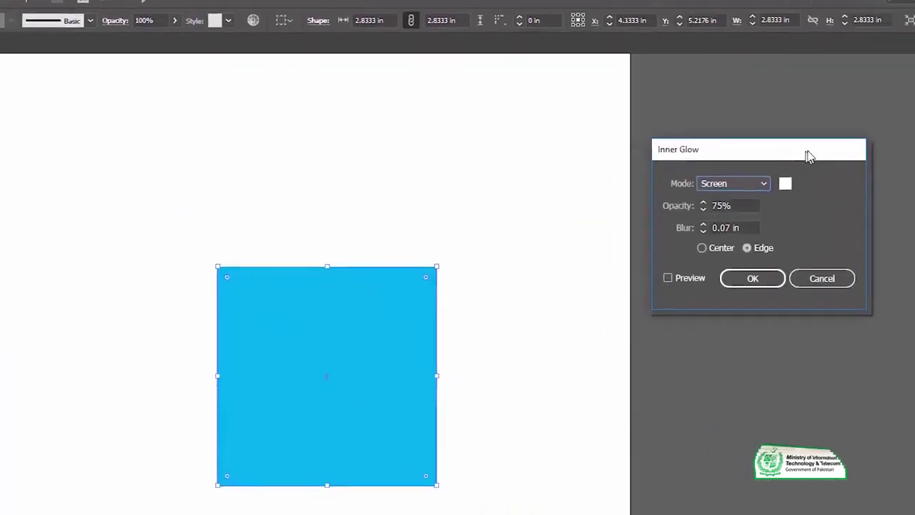
drag(808, 155, 815, 152)
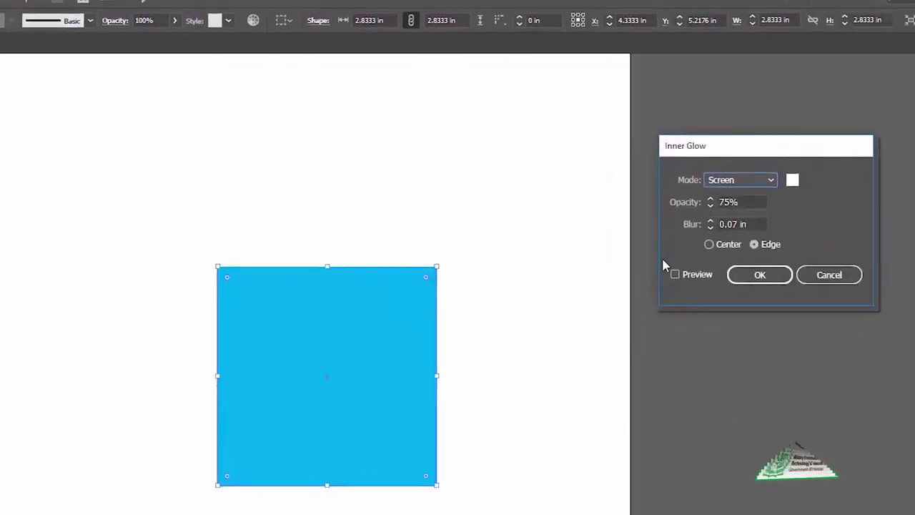
click(675, 274)
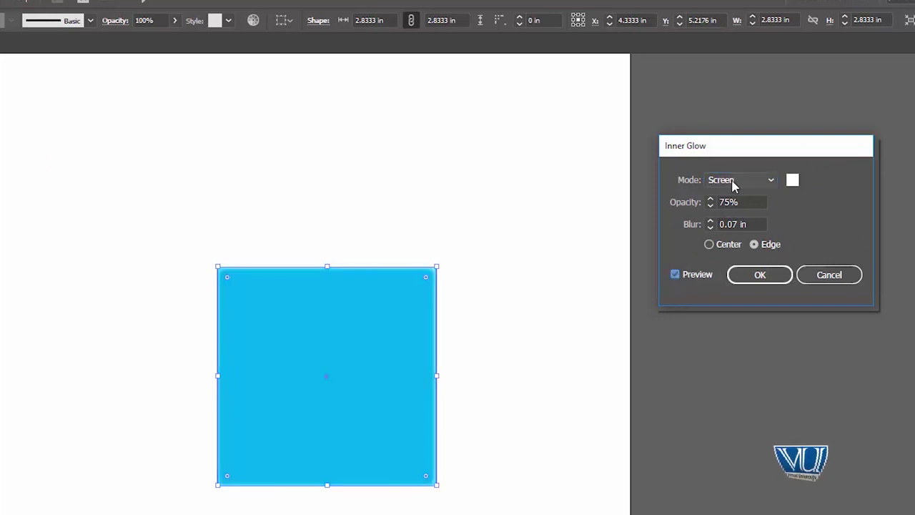
click(712, 201)
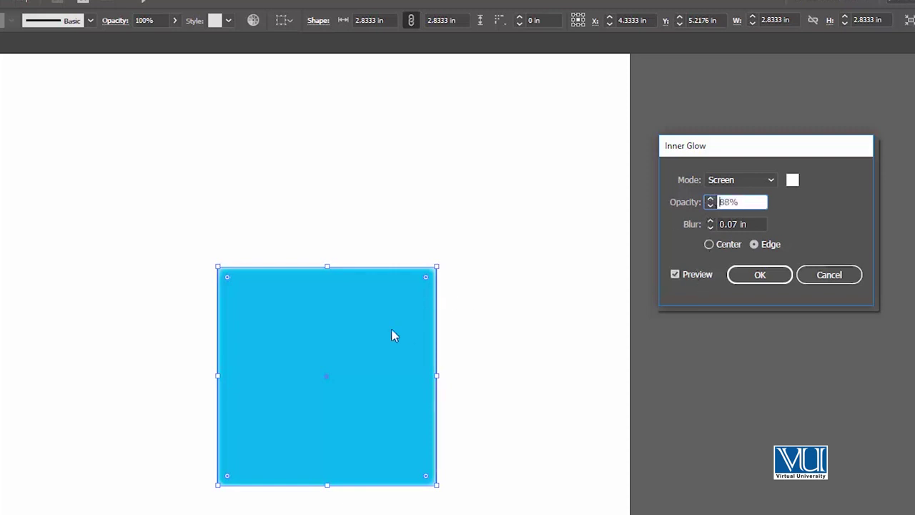
Set the Inner Glow blur to 0.4 in, apply and view it, then undo it.
click(711, 222)
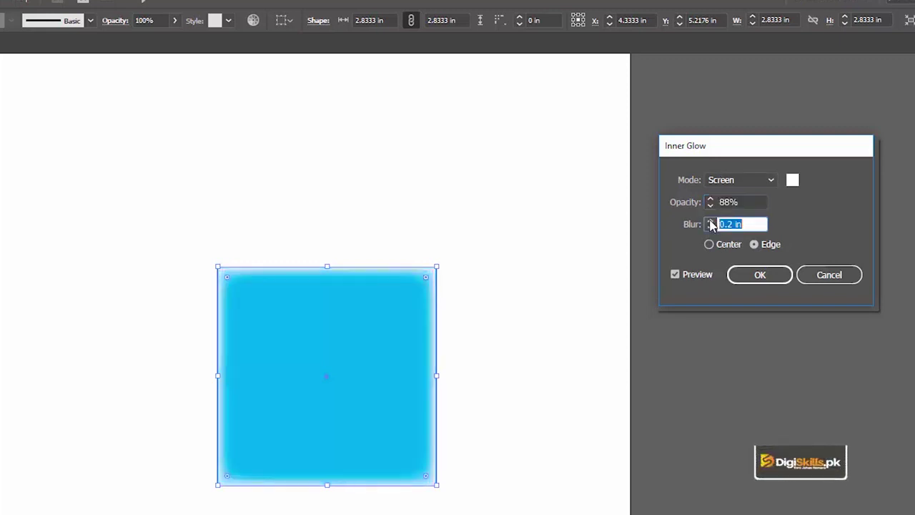
click(710, 222)
click(710, 221)
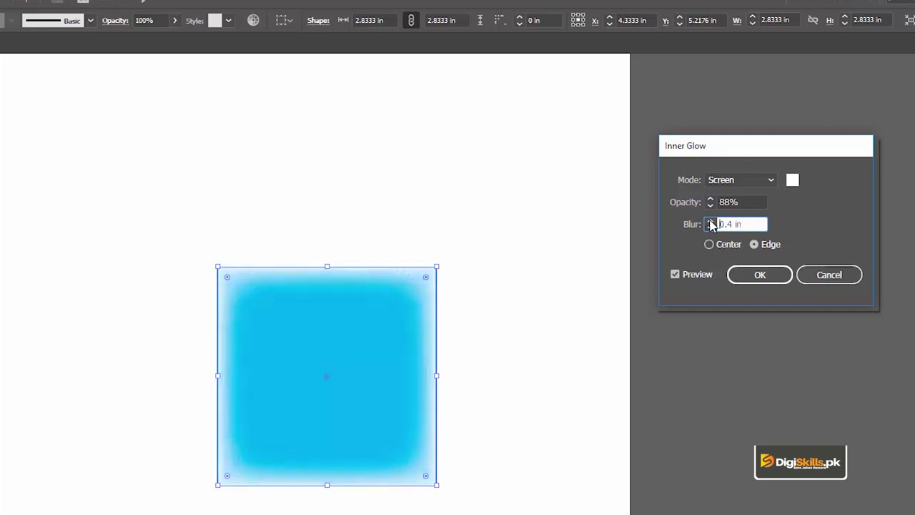
click(710, 222)
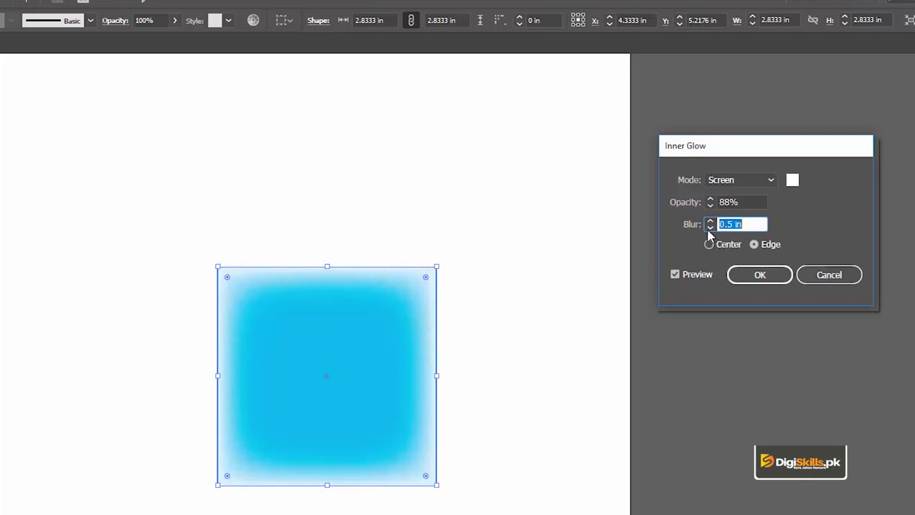
click(710, 227)
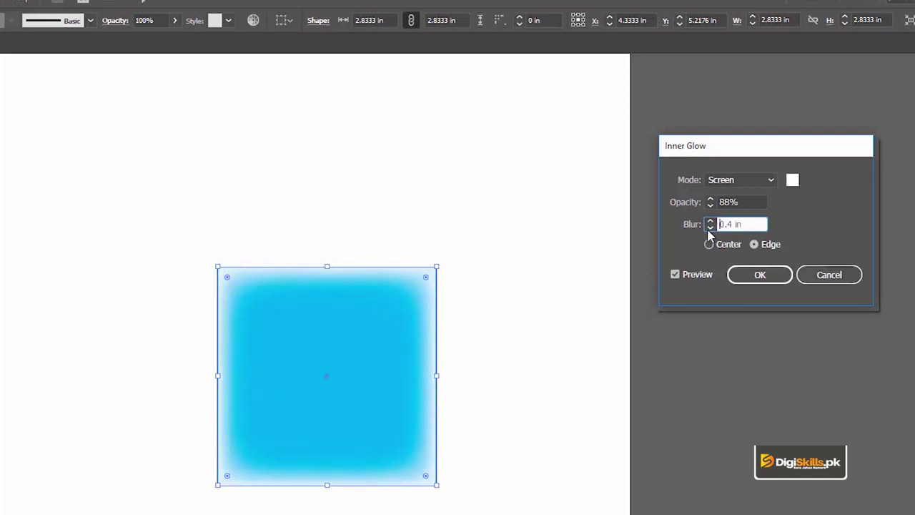
click(747, 278)
click(343, 174)
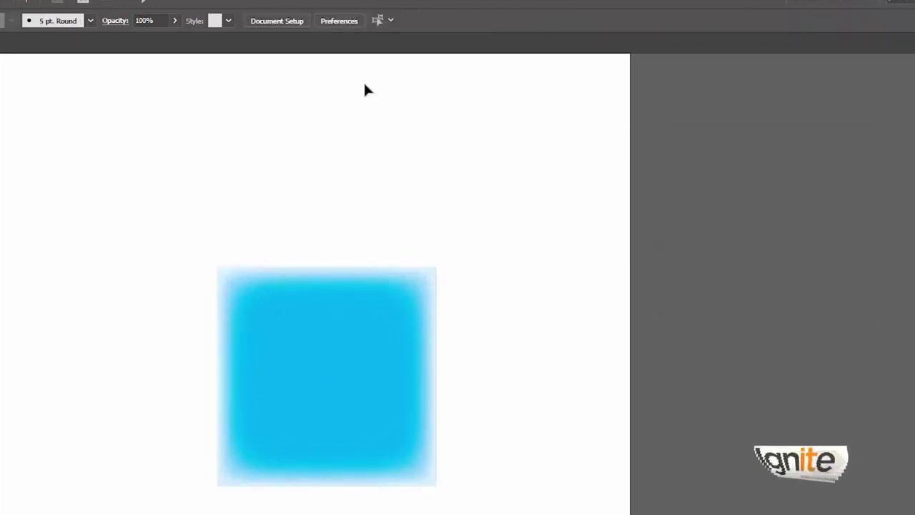
key(ctrl+z)
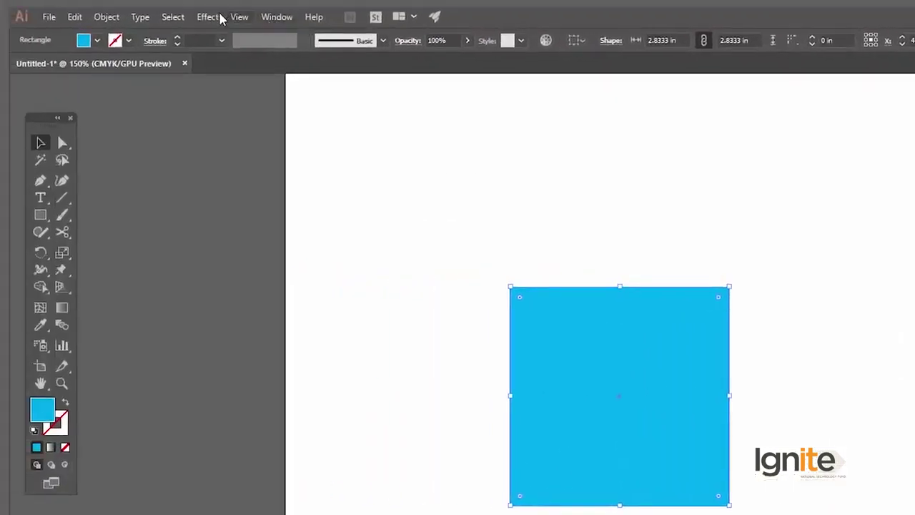
click(208, 16)
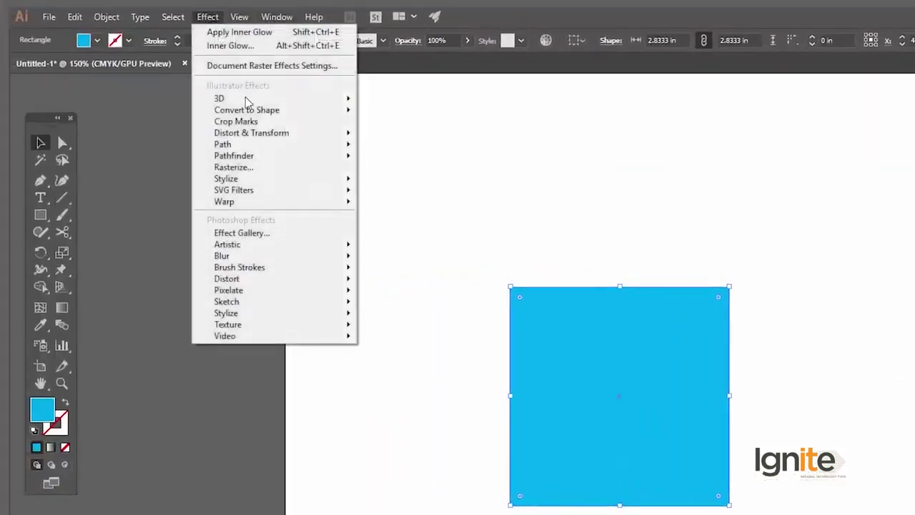
mouse_move(226, 179)
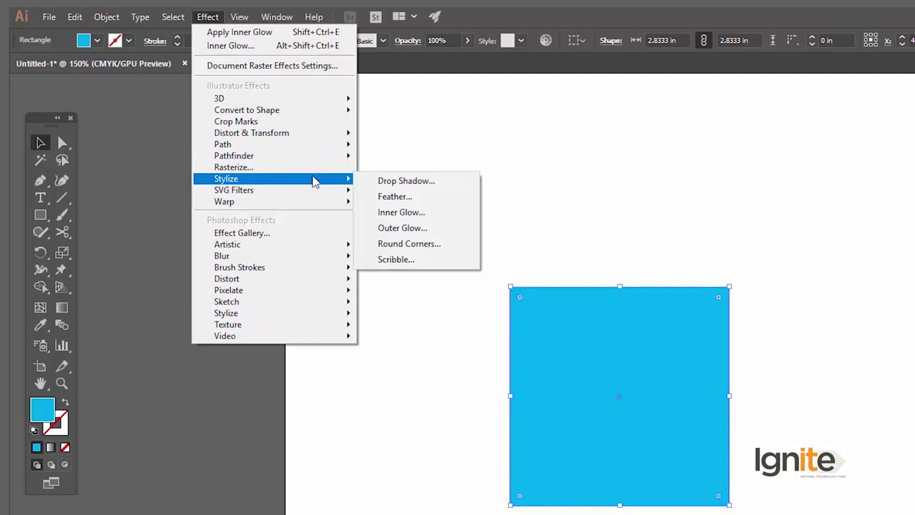
click(421, 248)
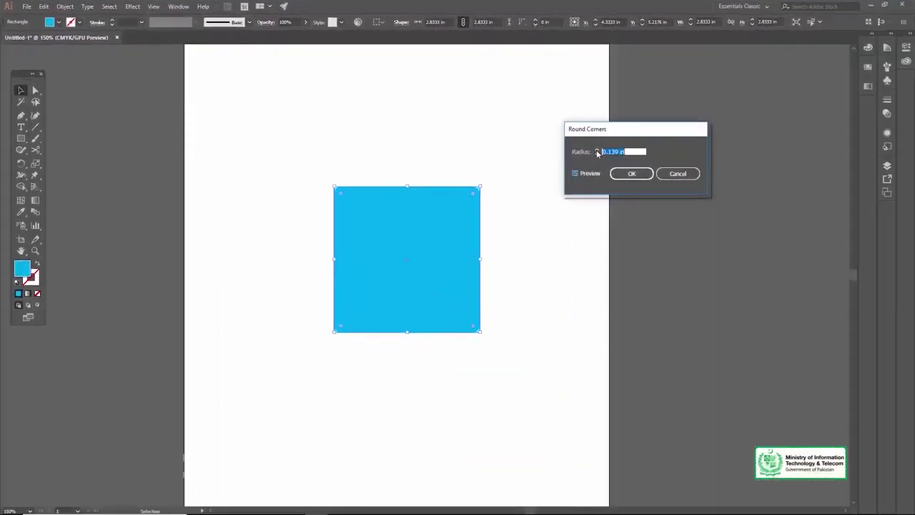
click(598, 151)
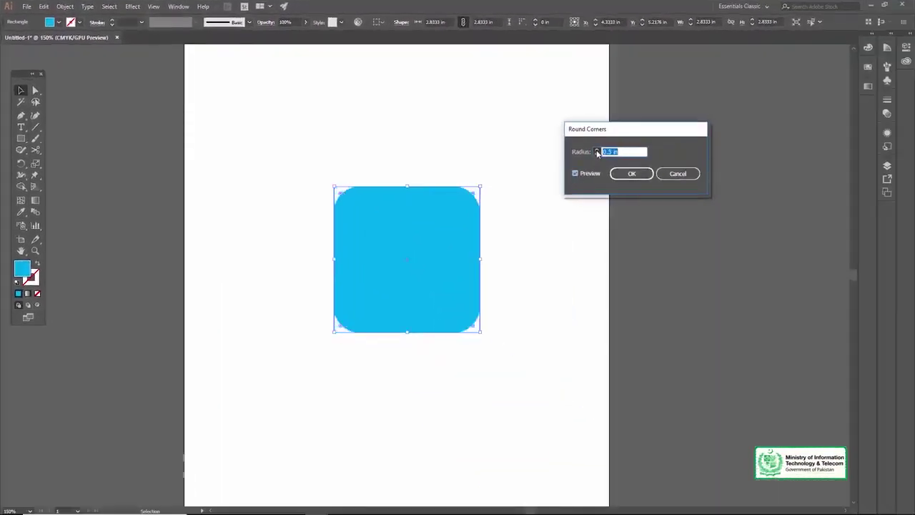
click(676, 173)
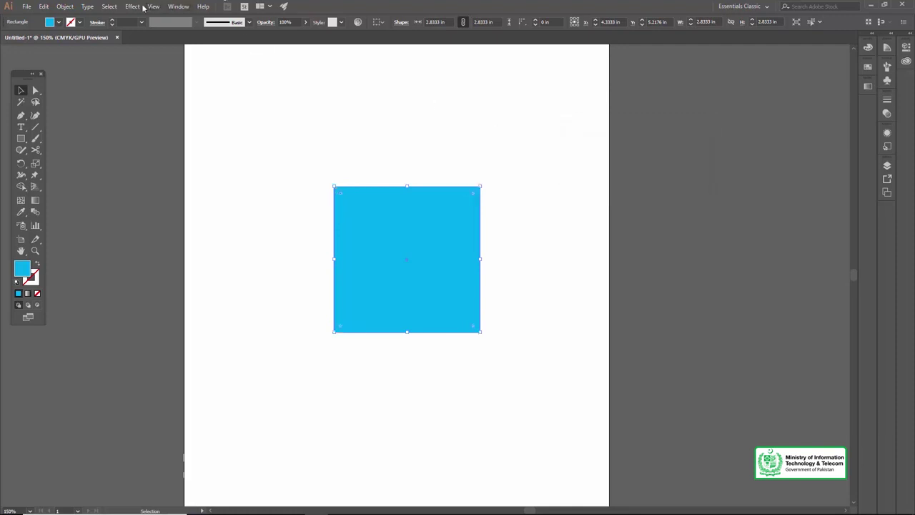
click(142, 7)
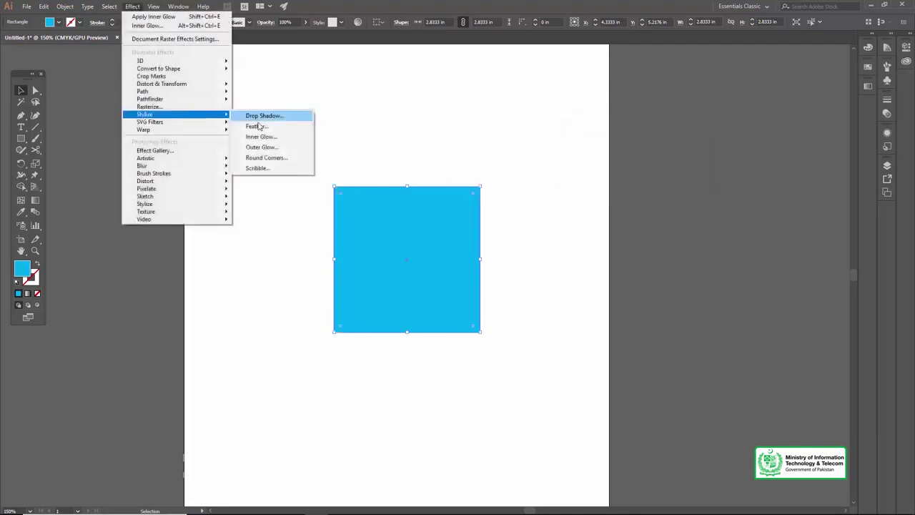
click(257, 168)
mouse_move(468, 131)
mouse_down()
mouse_move(650, 93)
mouse_move(721, 96)
mouse_up()
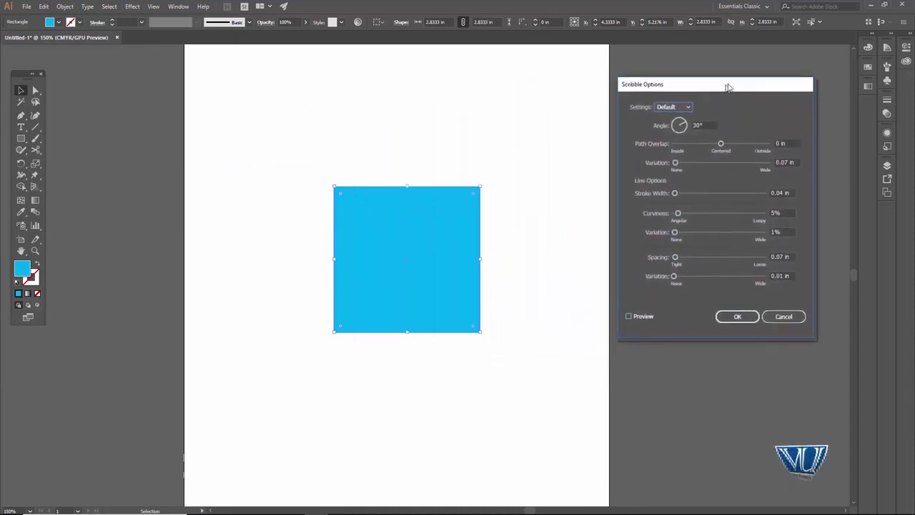
click(634, 316)
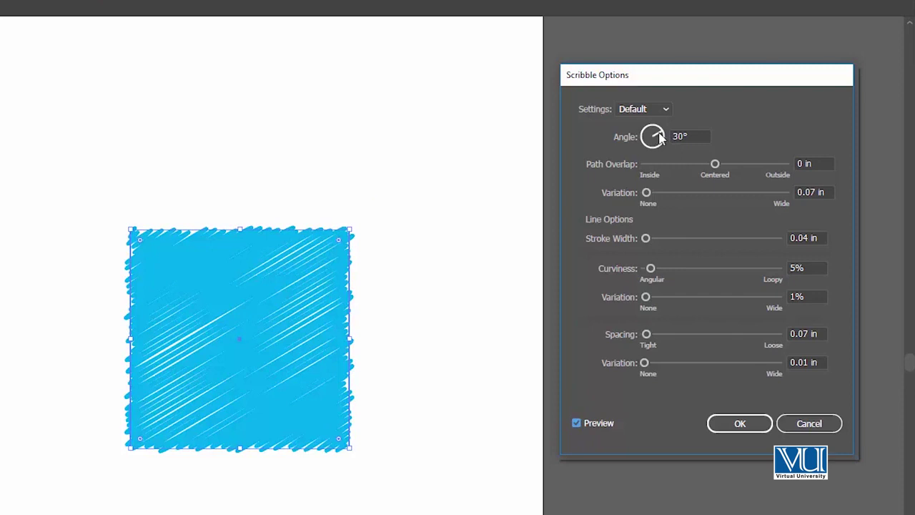
click(659, 113)
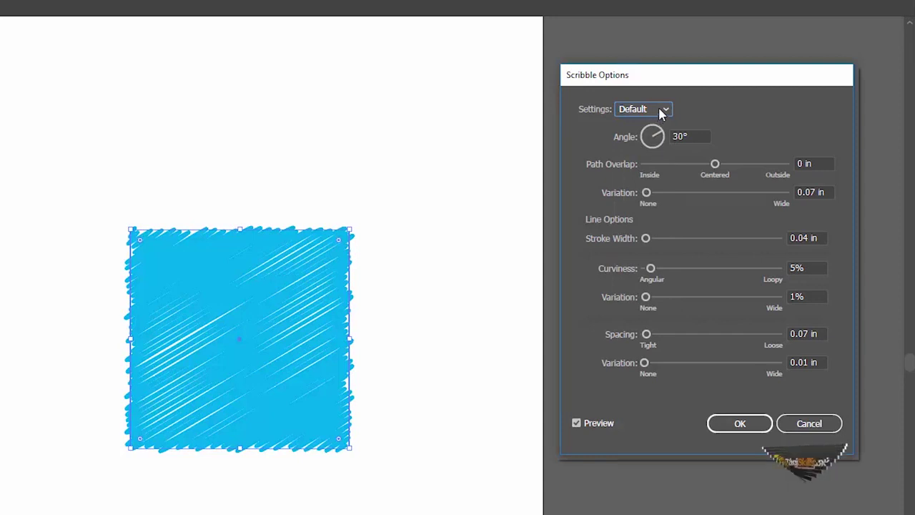
click(659, 113)
click(645, 160)
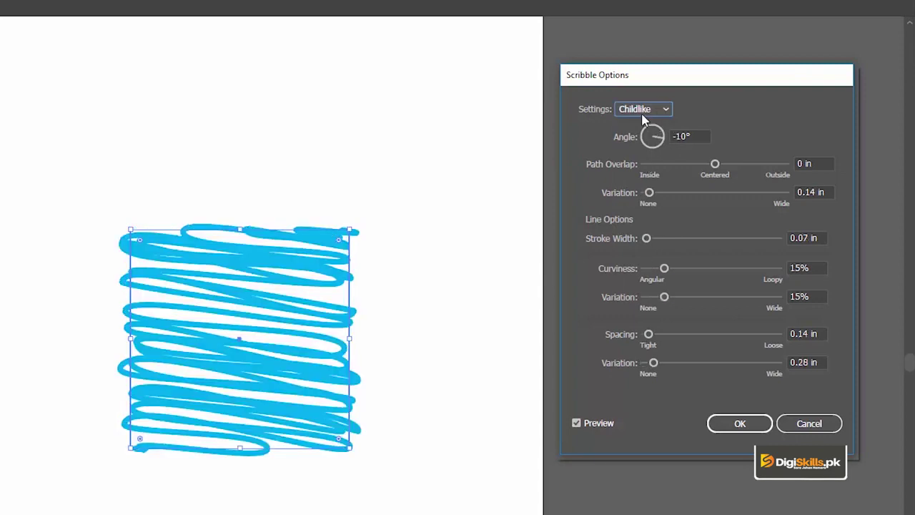
key(Down)
key(Down)
key(Down)
key(Down)
key(Down)
key(Down)
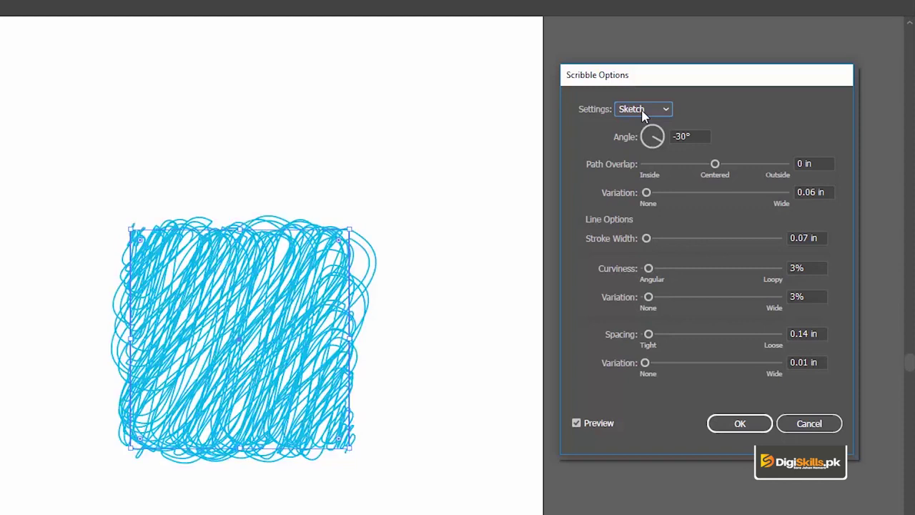
key(Down)
key(Down)
key(Down)
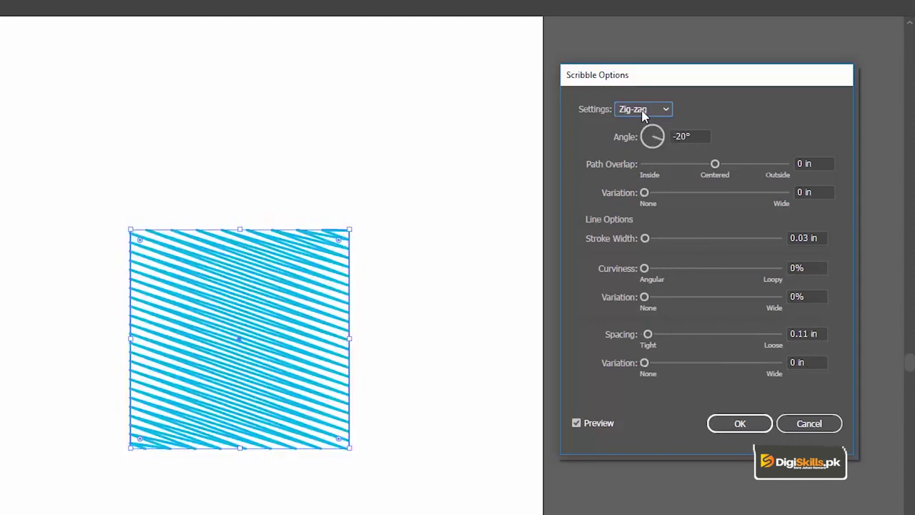
key(Up)
key(Up)
key(Home)
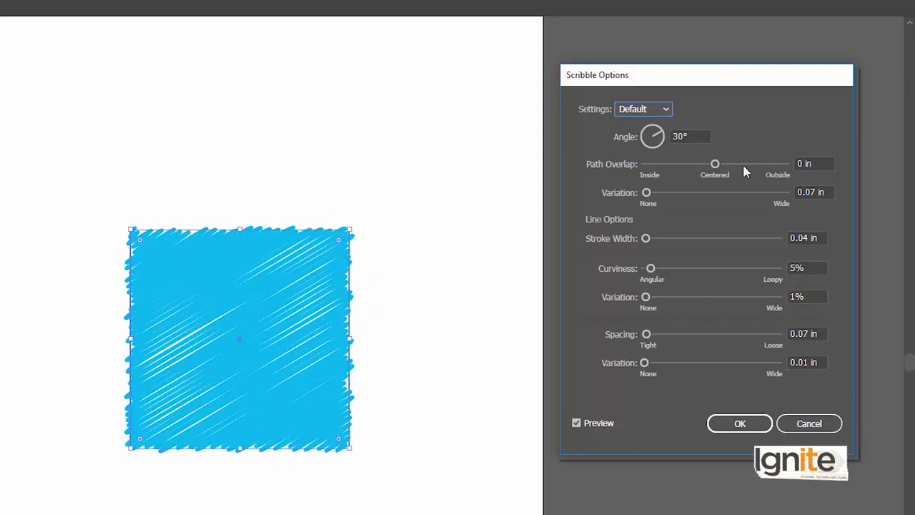
Loosen the Scribble: less path overlap, 0.22 in variation, 0.03 in strokes, 0.19 in spacing.
mouse_move(716, 164)
mouse_down()
mouse_move(731, 172)
mouse_move(715, 165)
mouse_up()
drag(646, 193, 651, 194)
click(647, 239)
drag(646, 239, 651, 274)
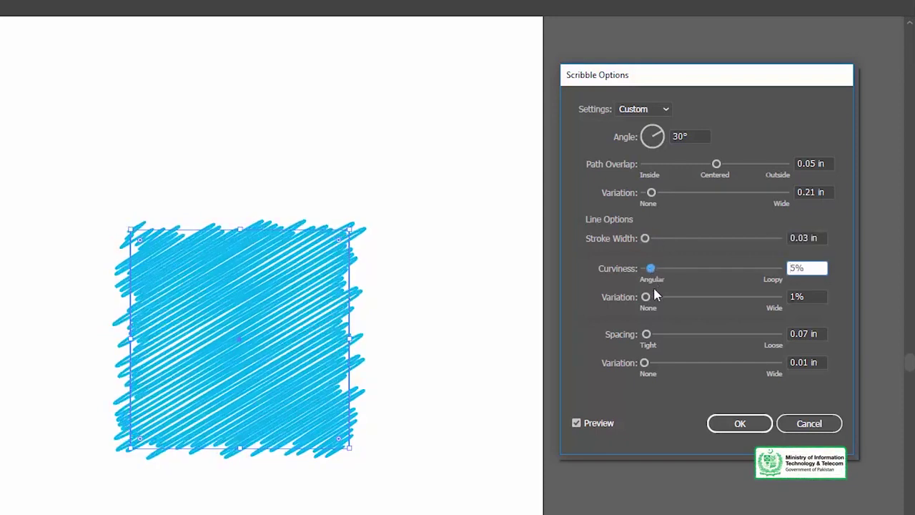
click(647, 334)
drag(658, 341, 653, 368)
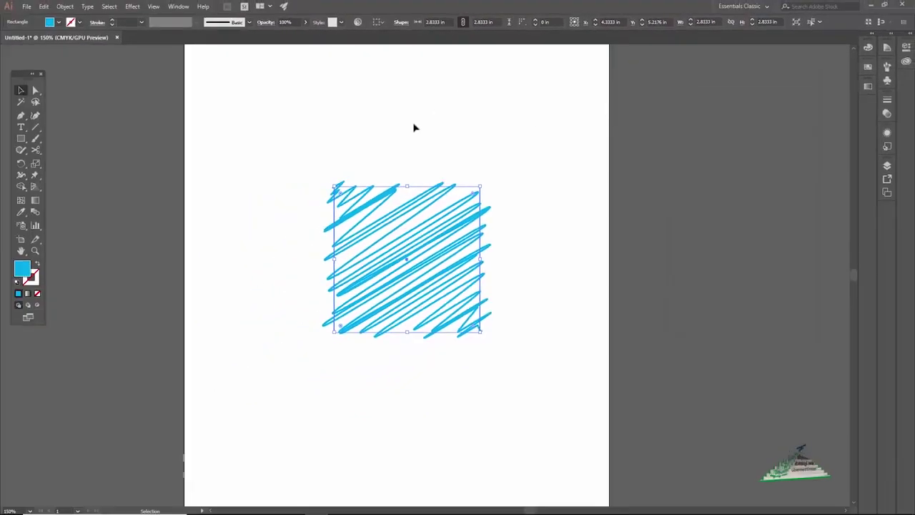
click(133, 6)
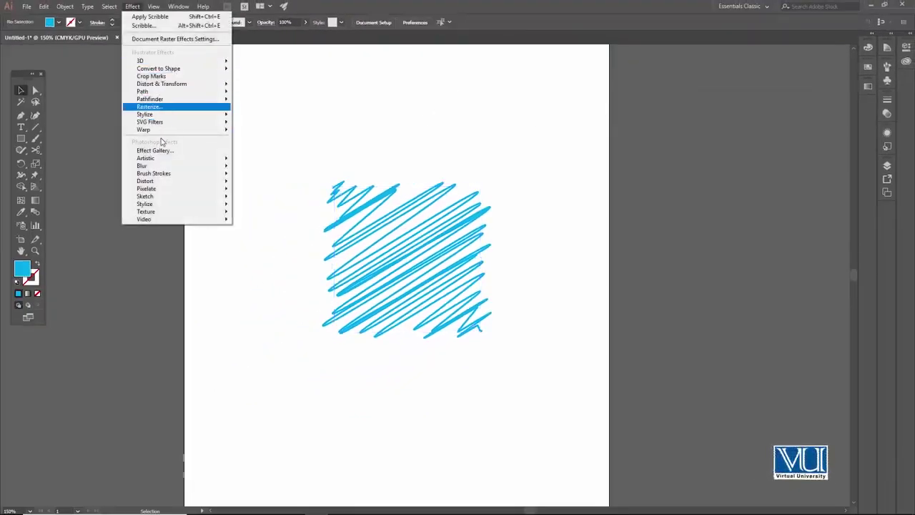
Preview an Arc warp, cancel it, and delete the scribbled square.
click(254, 131)
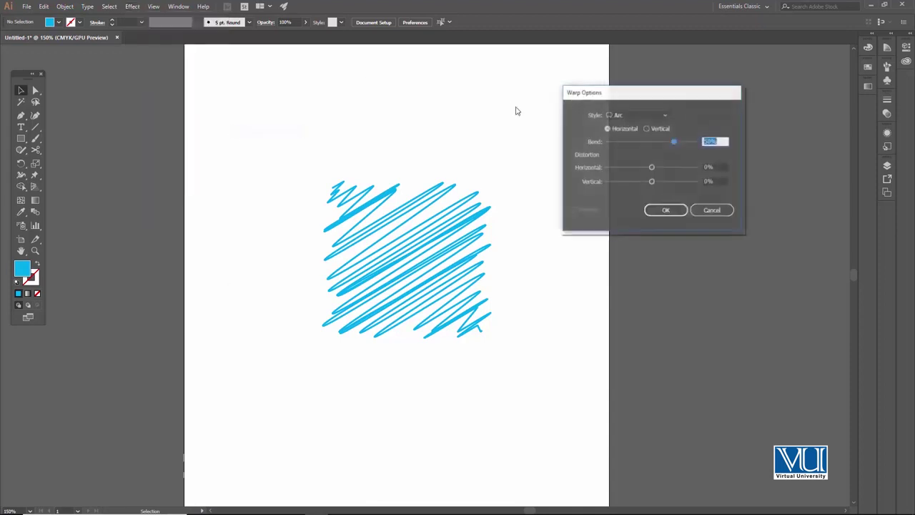
drag(609, 97, 669, 100)
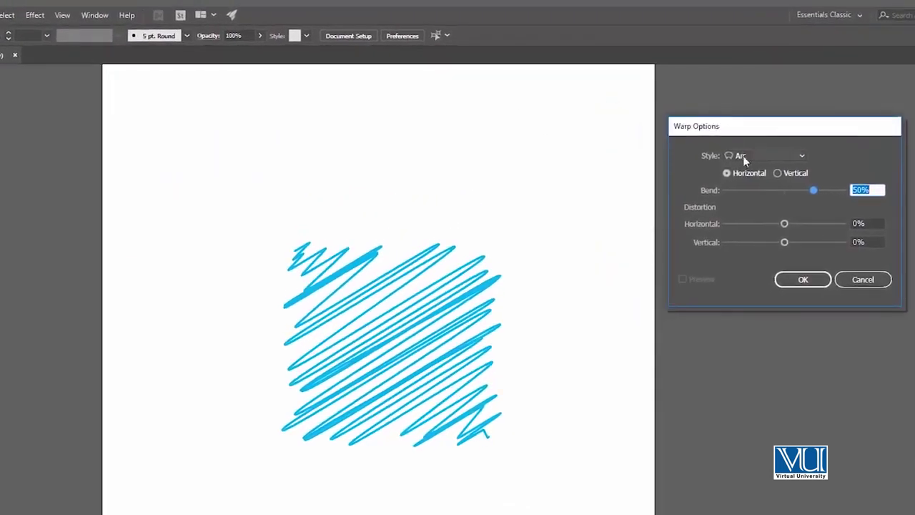
click(863, 279)
key(Delete)
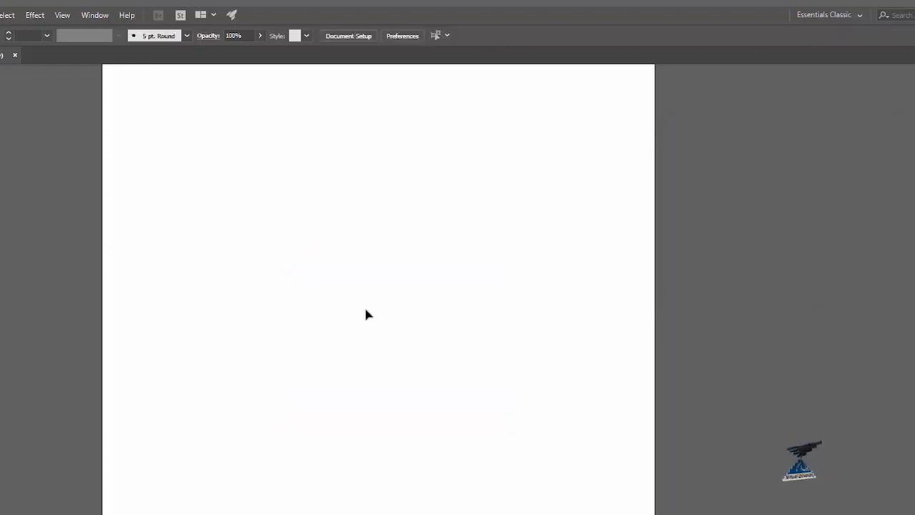
drag(368, 280, 445, 306)
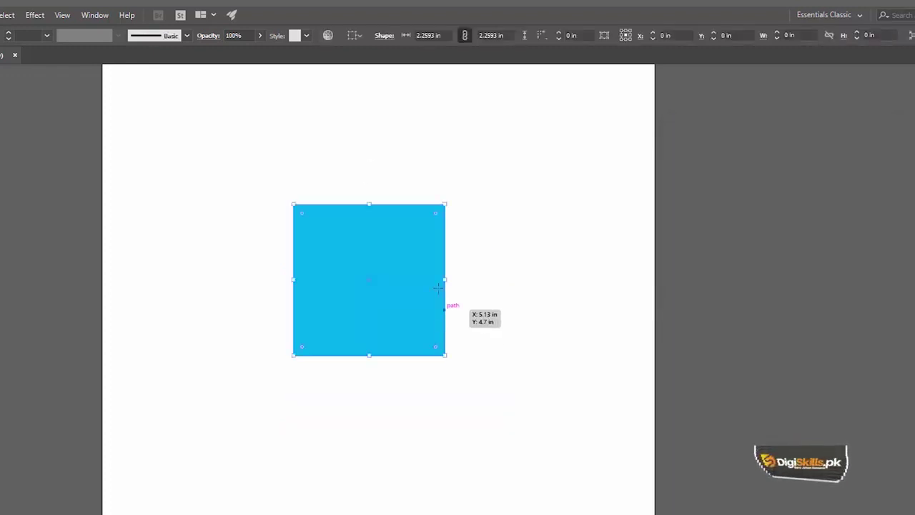
click(34, 15)
mouse_move(49, 176)
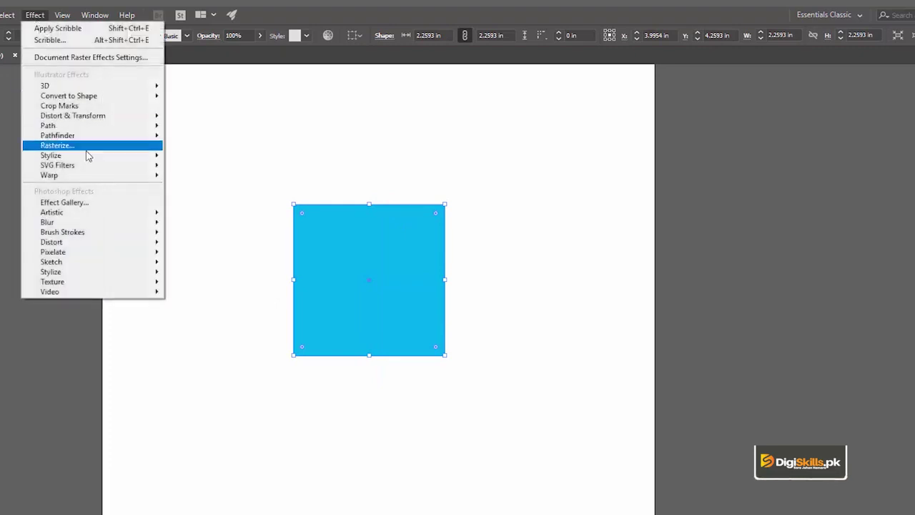
click(194, 179)
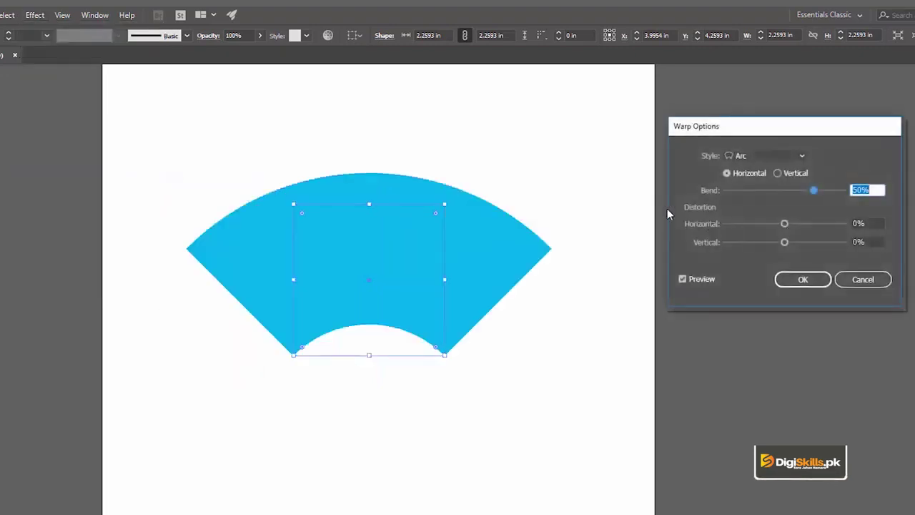
click(761, 157)
click(760, 183)
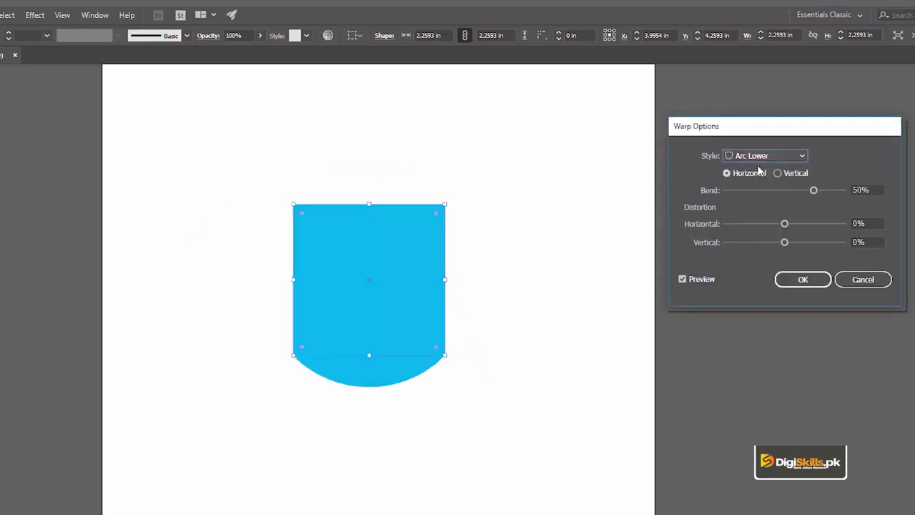
key(Down)
key(Down)
key(Down)
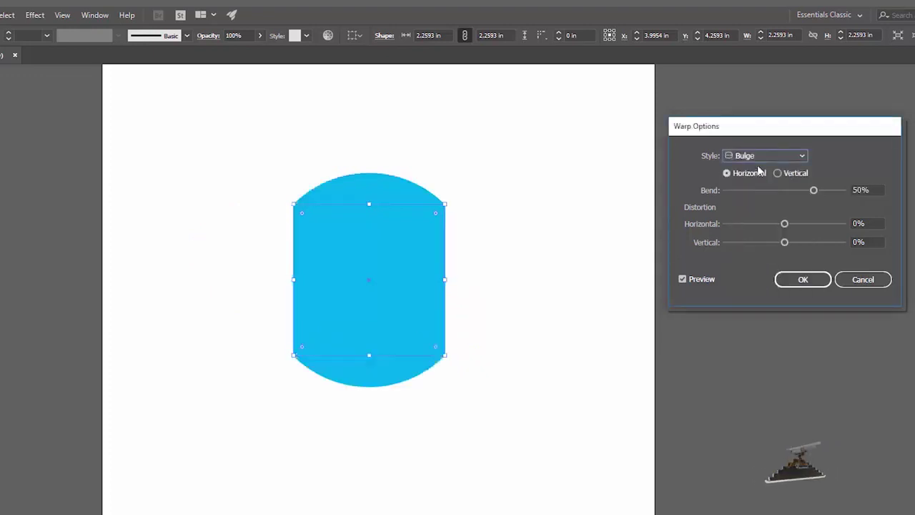
key(Down)
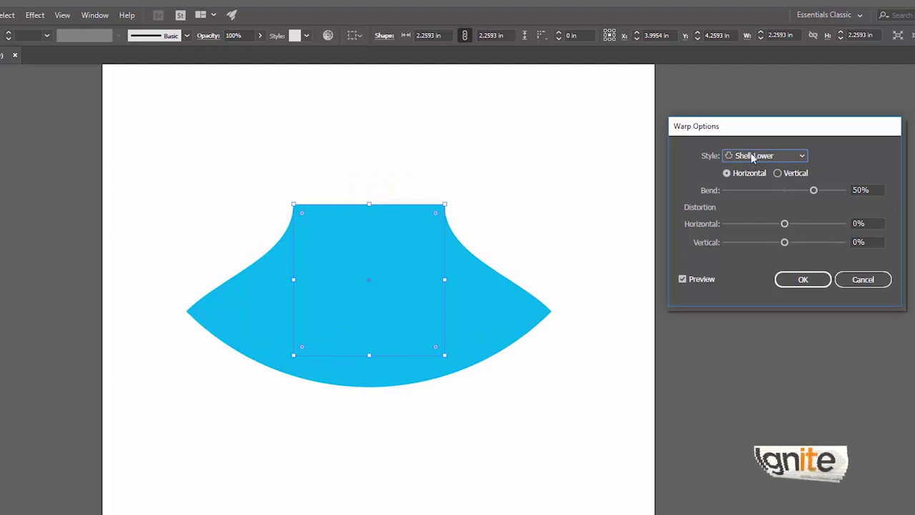
key(Down)
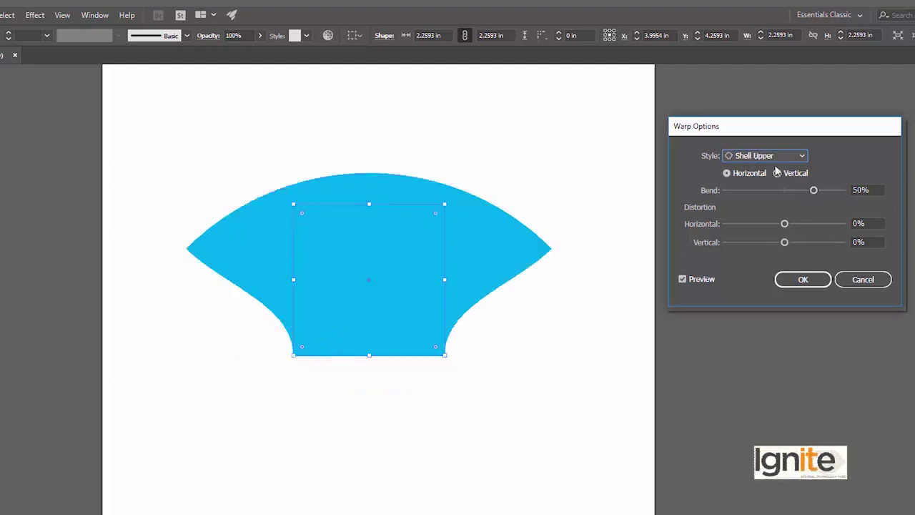
key(Up)
key(Down)
key(Down)
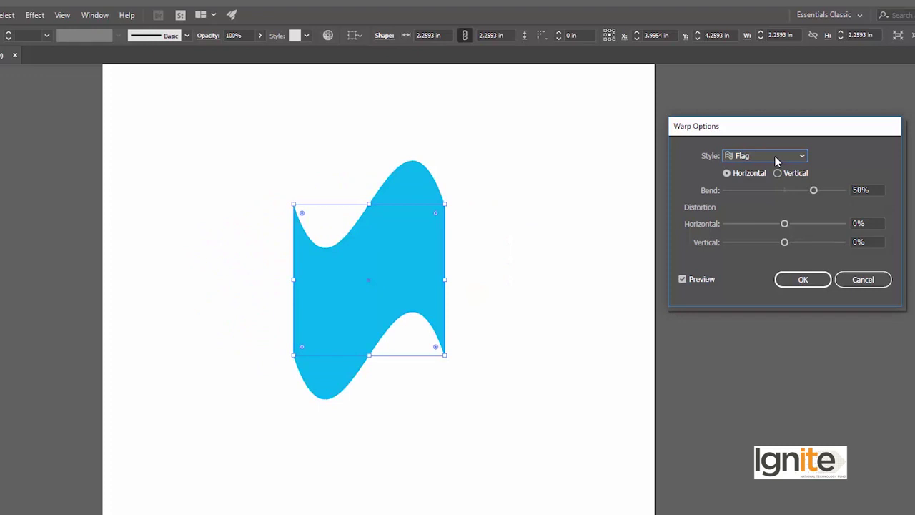
key(Down)
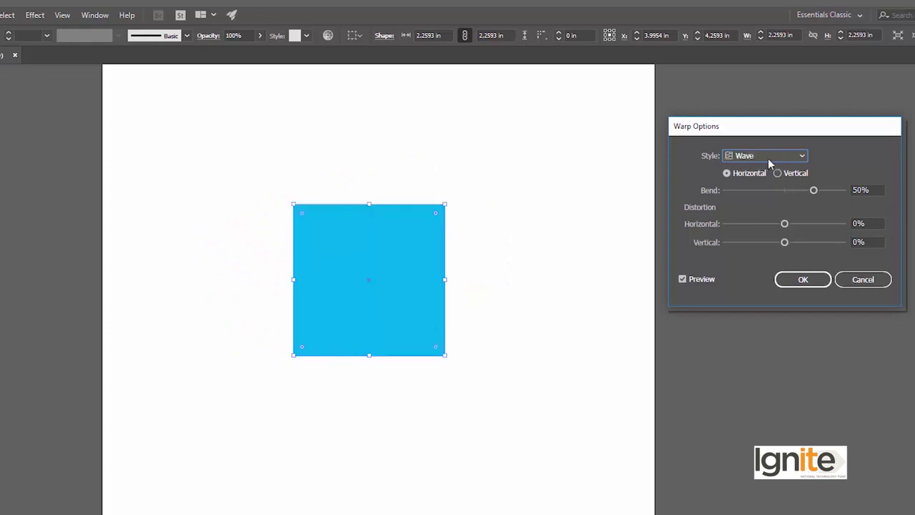
key(Down)
key(Down)
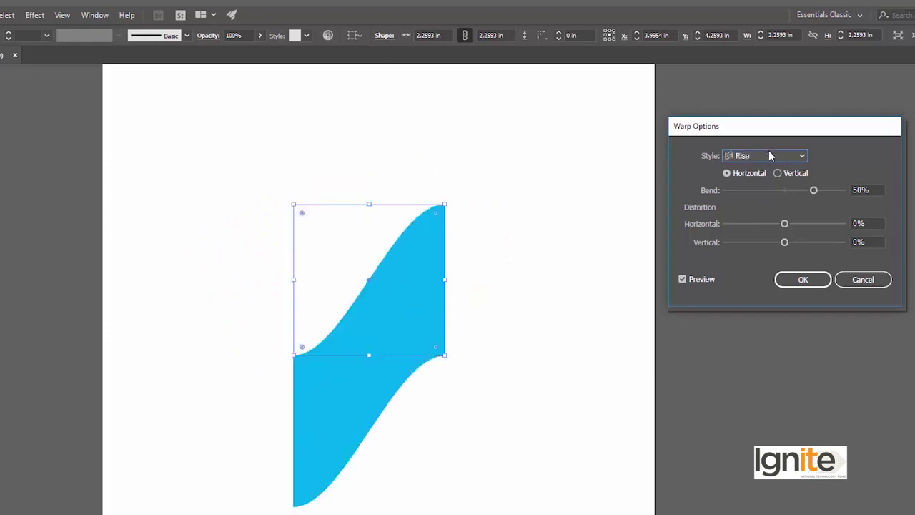
key(Down)
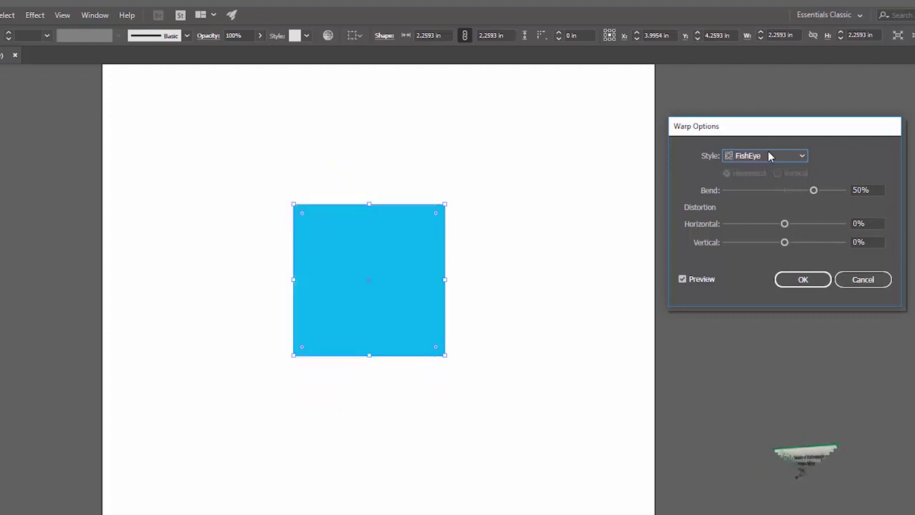
key(Down)
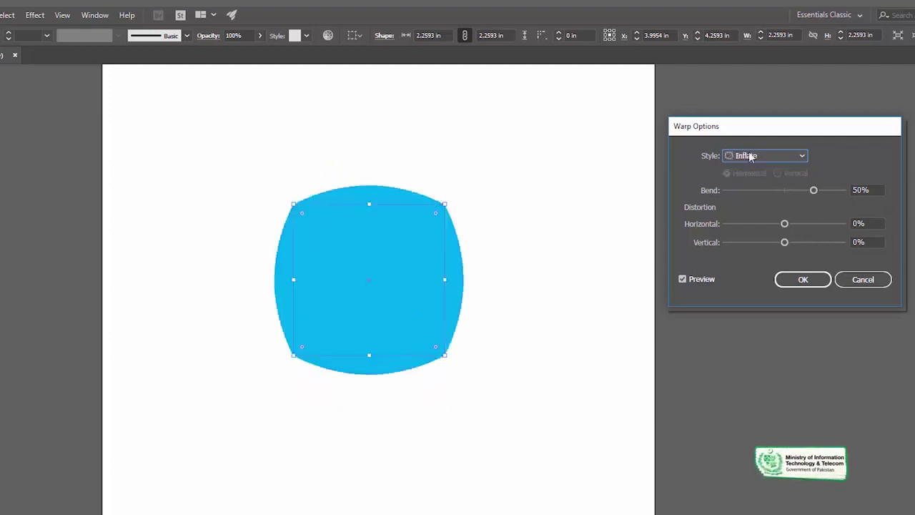
key(Down)
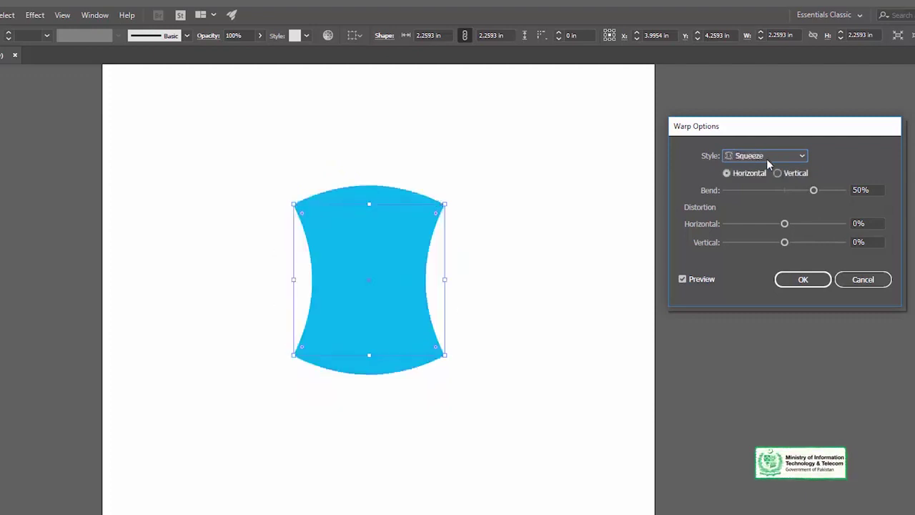
key(Down)
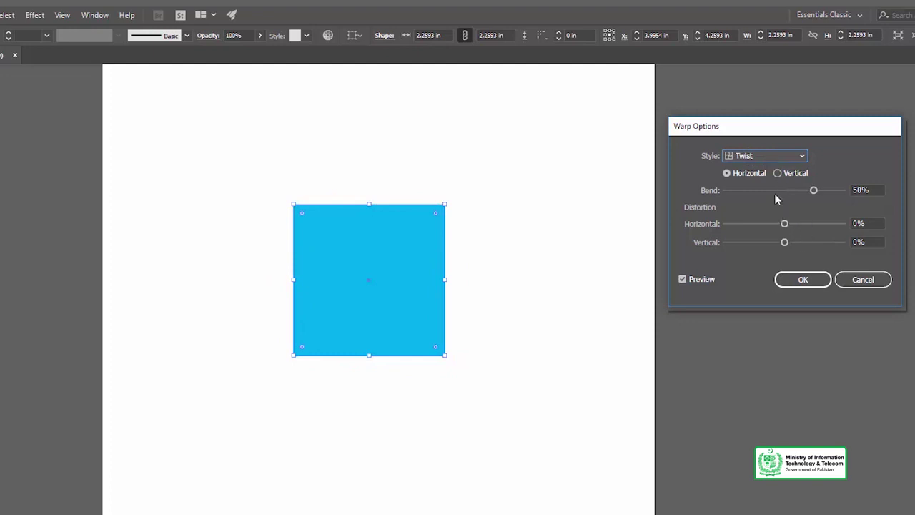
click(849, 281)
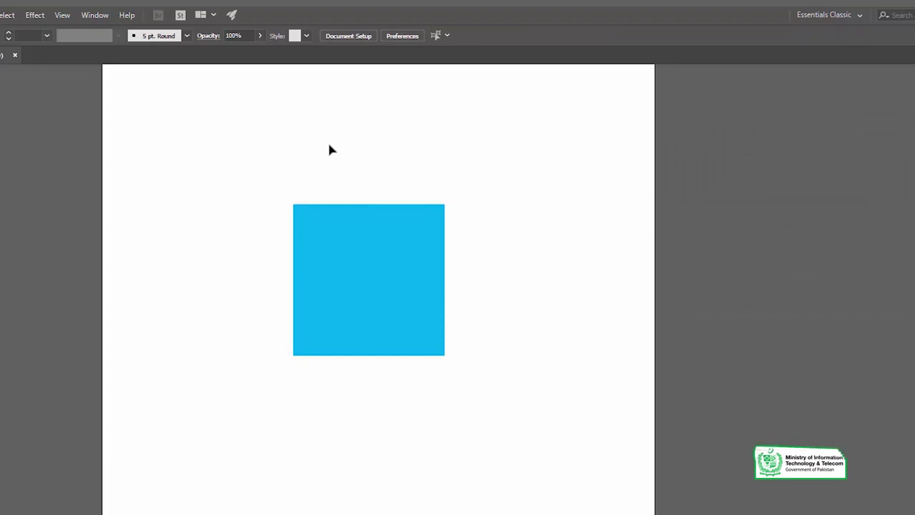